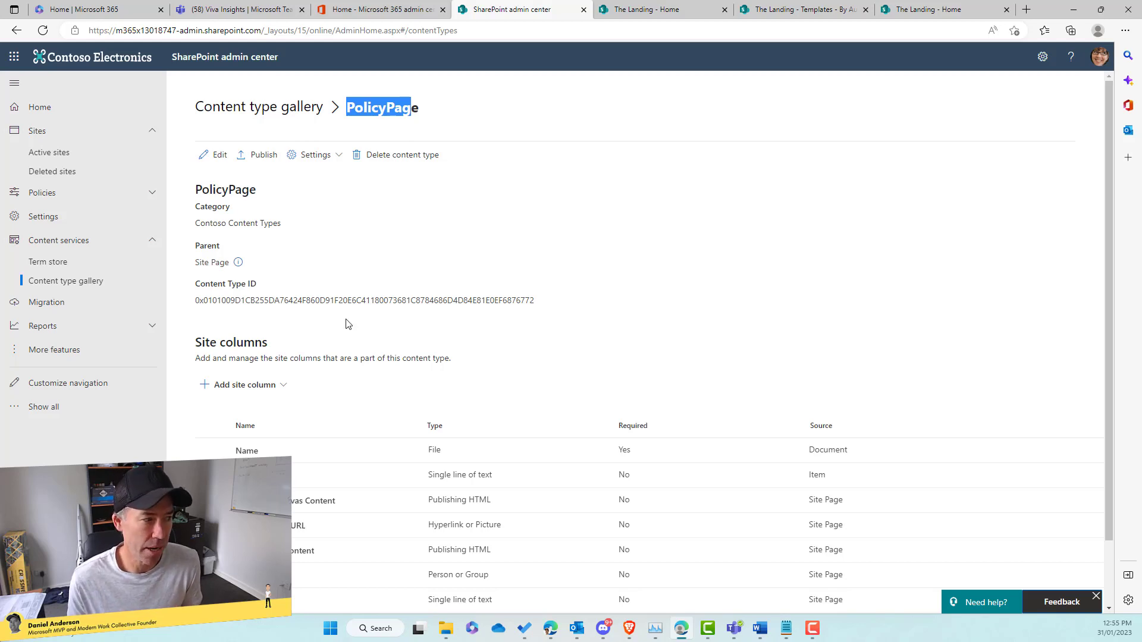
# Switch to The Landing site and open its Site Pages library by way of the site contents and library settings.
pyautogui.scroll(-1, 348, 323)
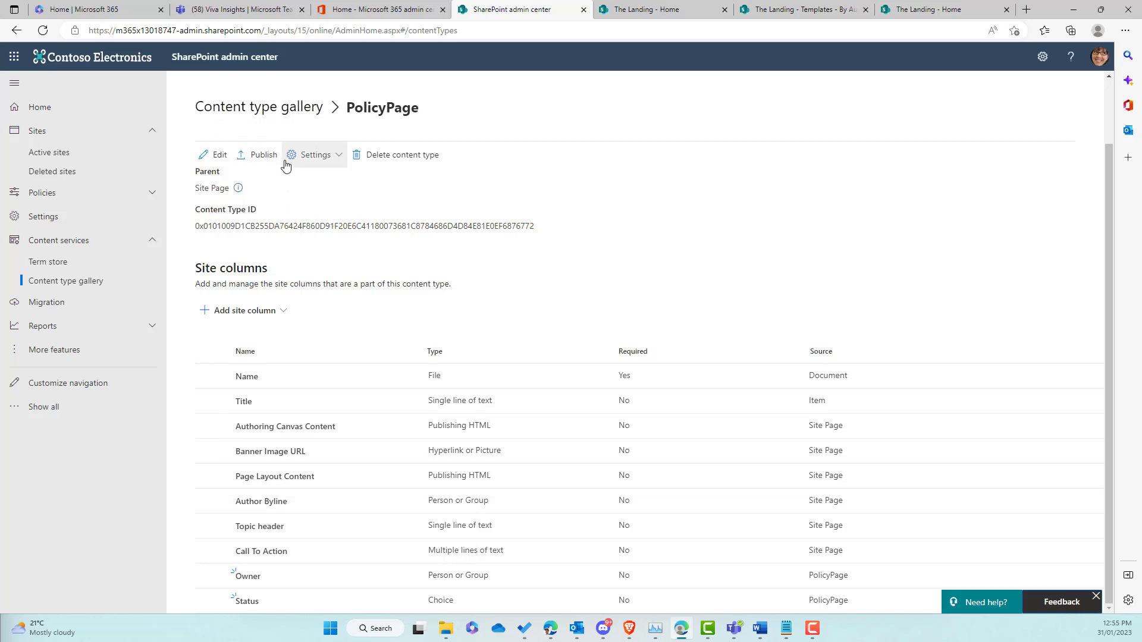
pyautogui.click(658, 12)
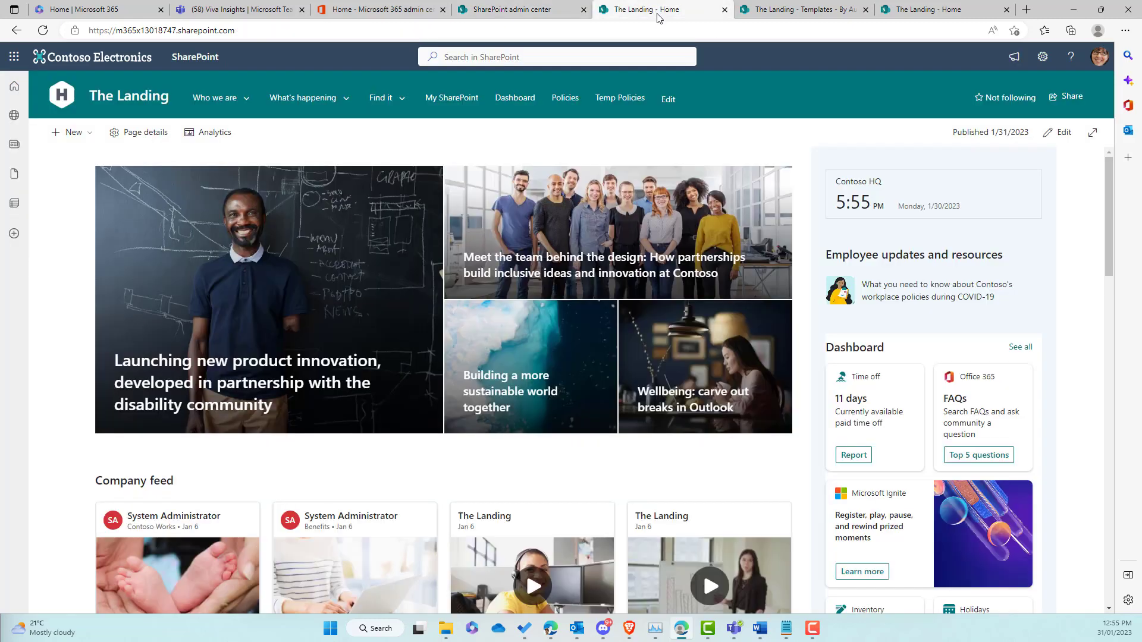
pyautogui.click(1047, 62)
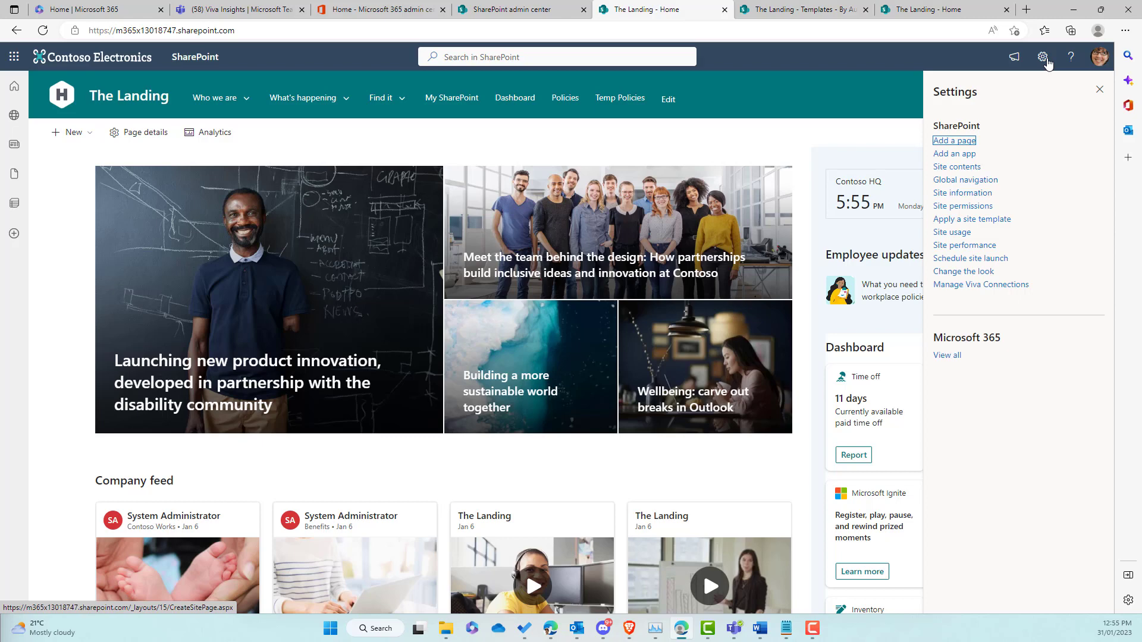
pyautogui.click(975, 170)
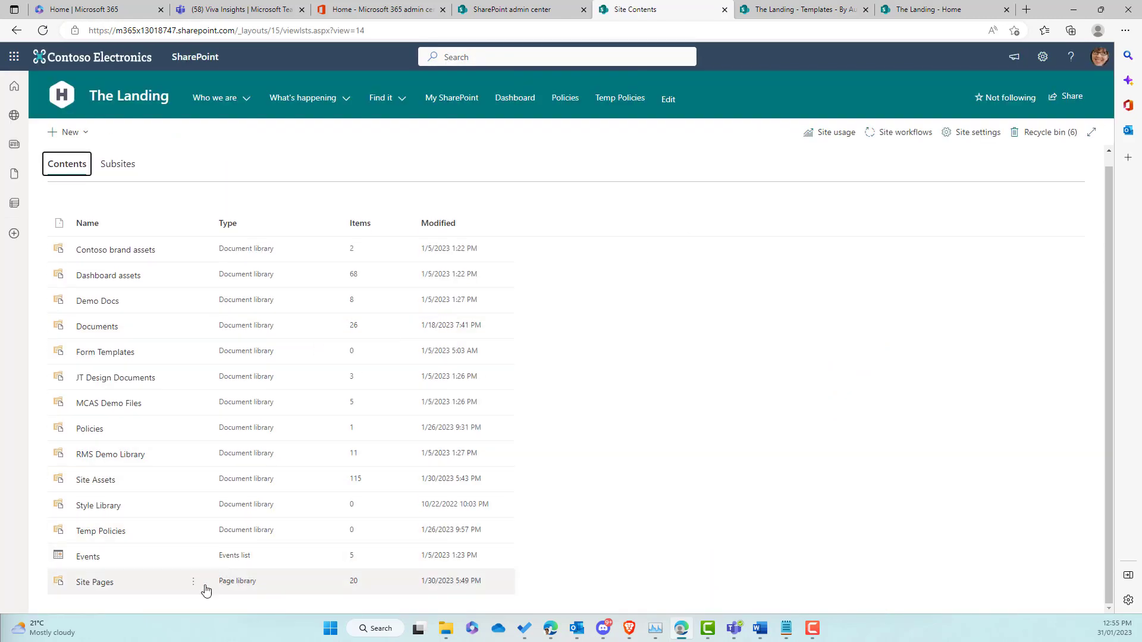
pyautogui.click(193, 585)
pyautogui.click(206, 562)
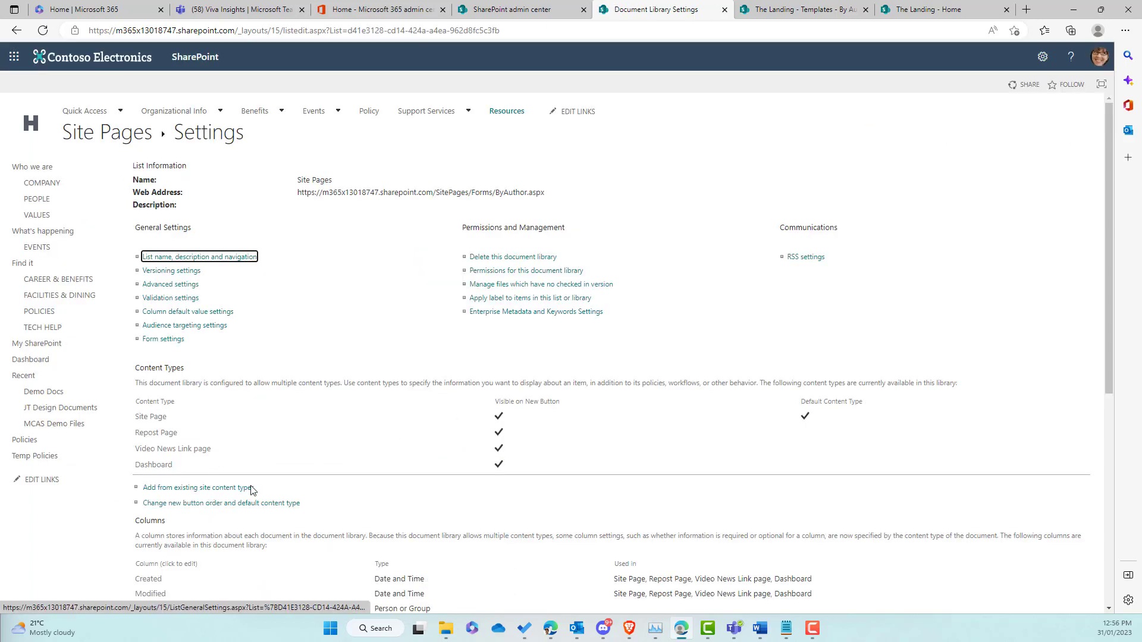
pyautogui.click(130, 142)
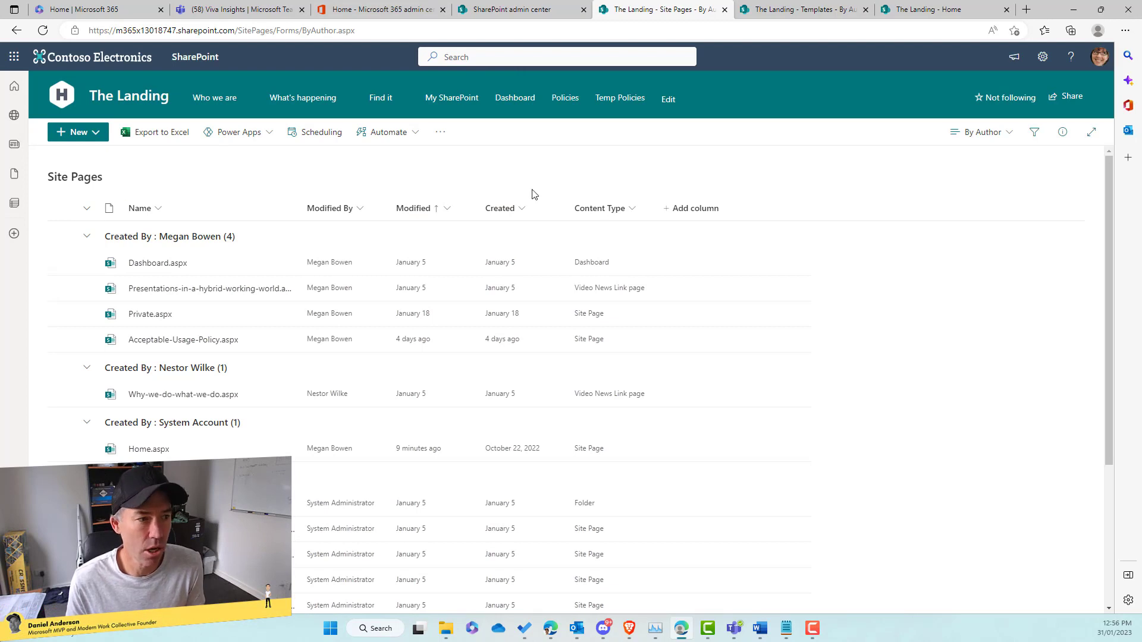
# Add the PolicyPage content type to the Site Pages library.
pyautogui.click(691, 213)
pyautogui.scroll(-5, 743, 325)
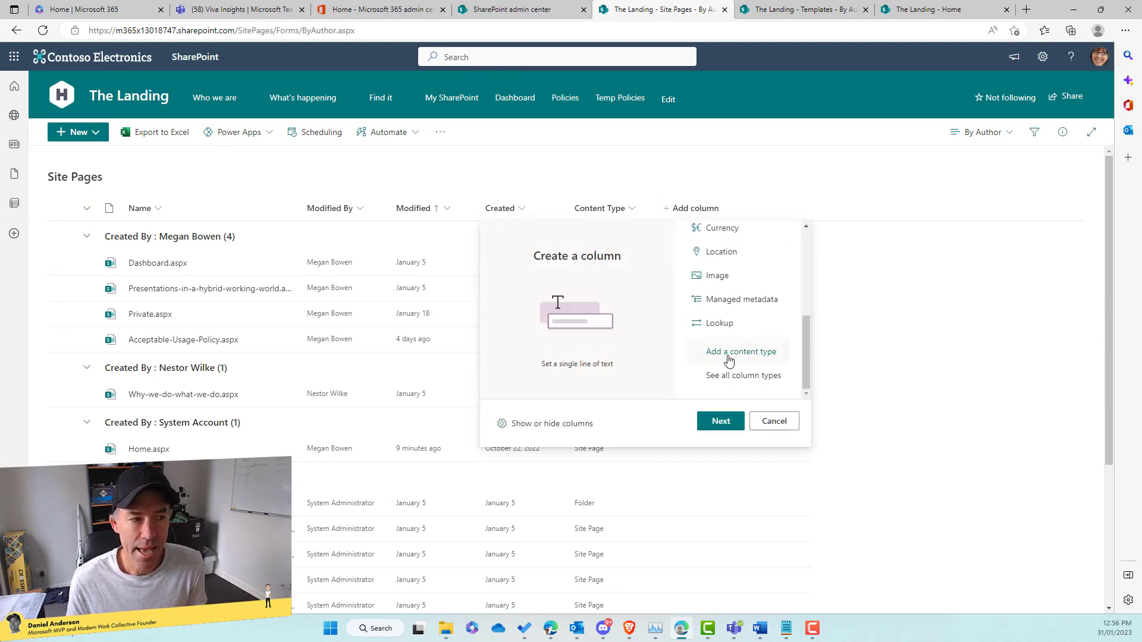
pyautogui.click(729, 360)
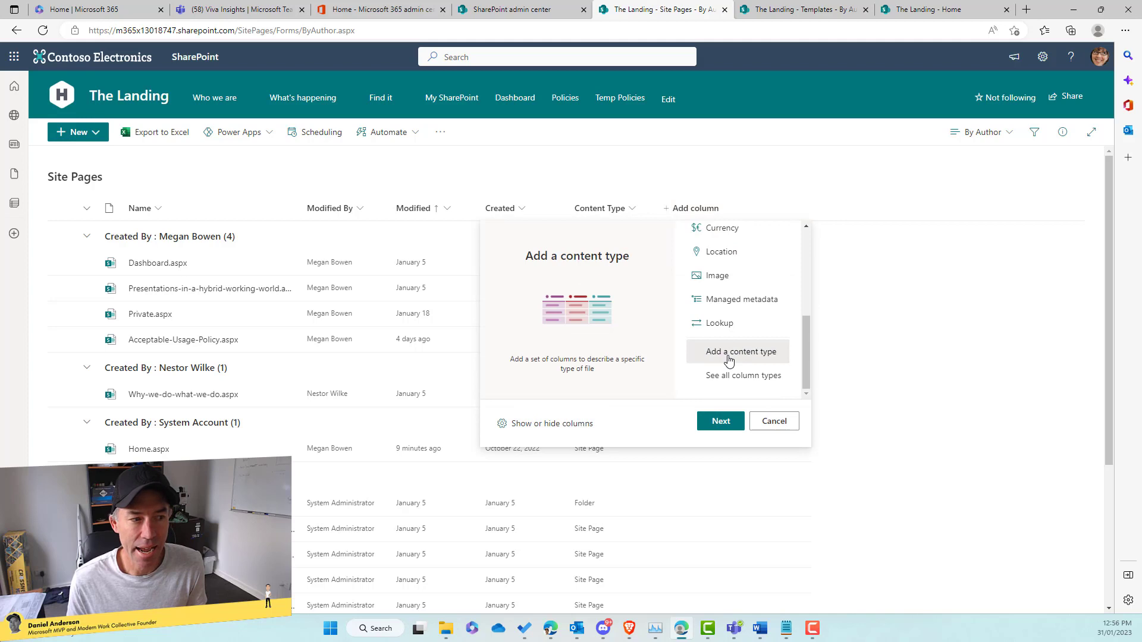
pyautogui.click(721, 422)
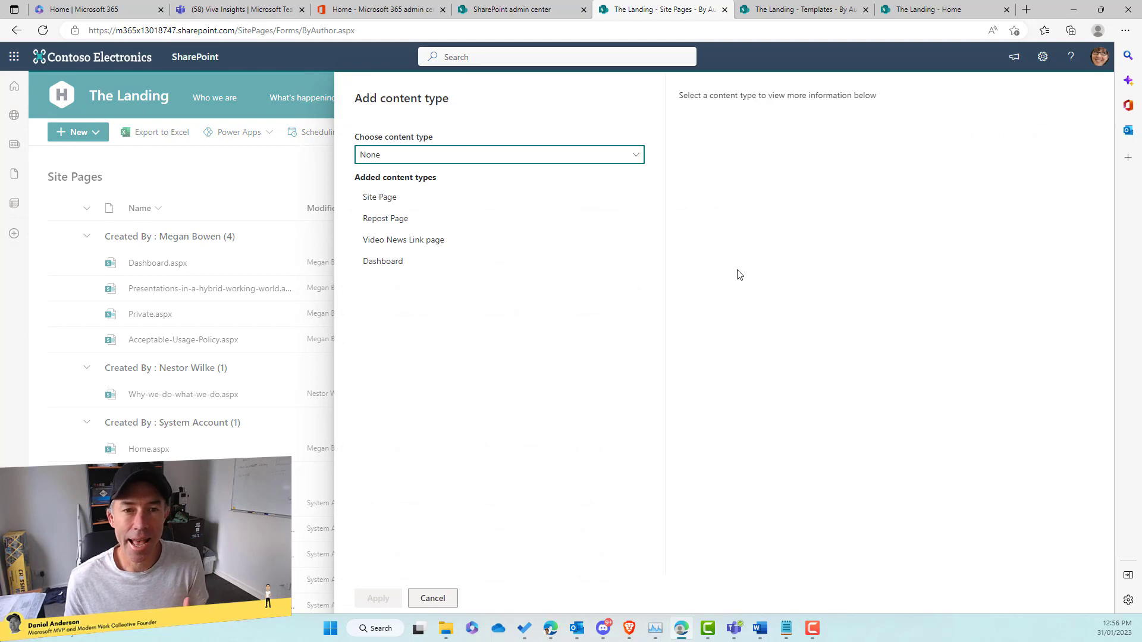
pyautogui.click(615, 162)
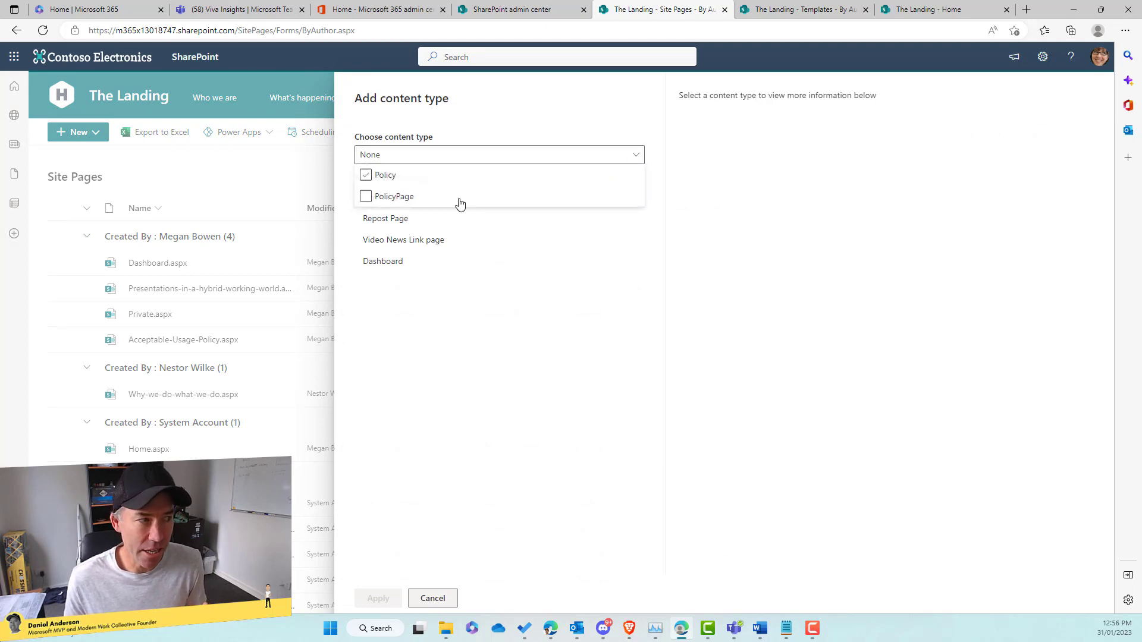
pyautogui.click(391, 197)
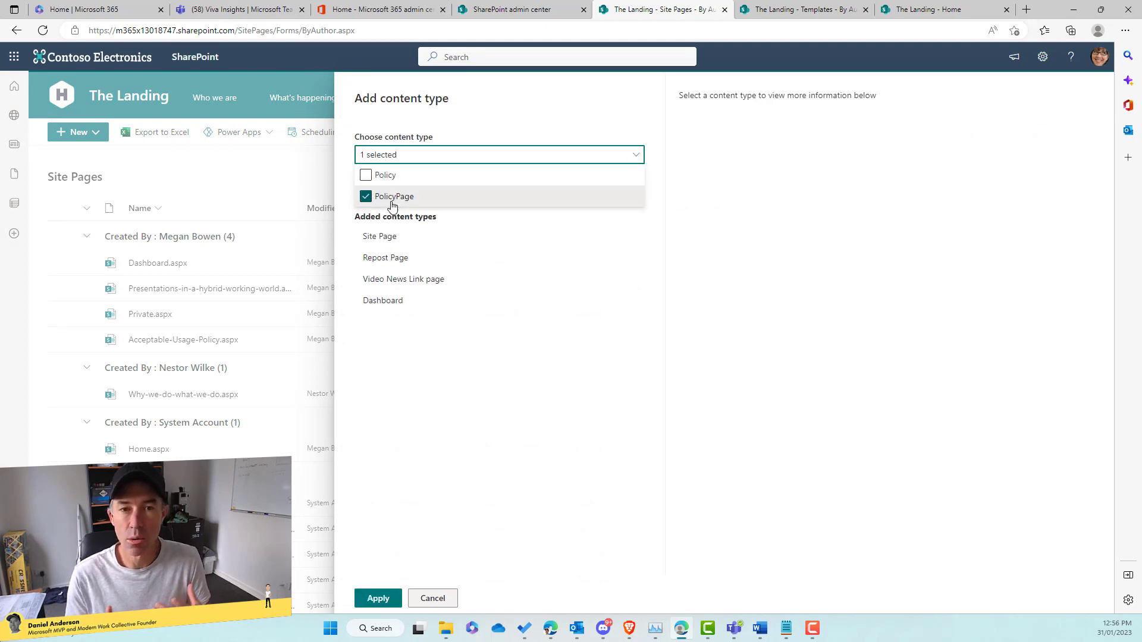
pyautogui.click(378, 599)
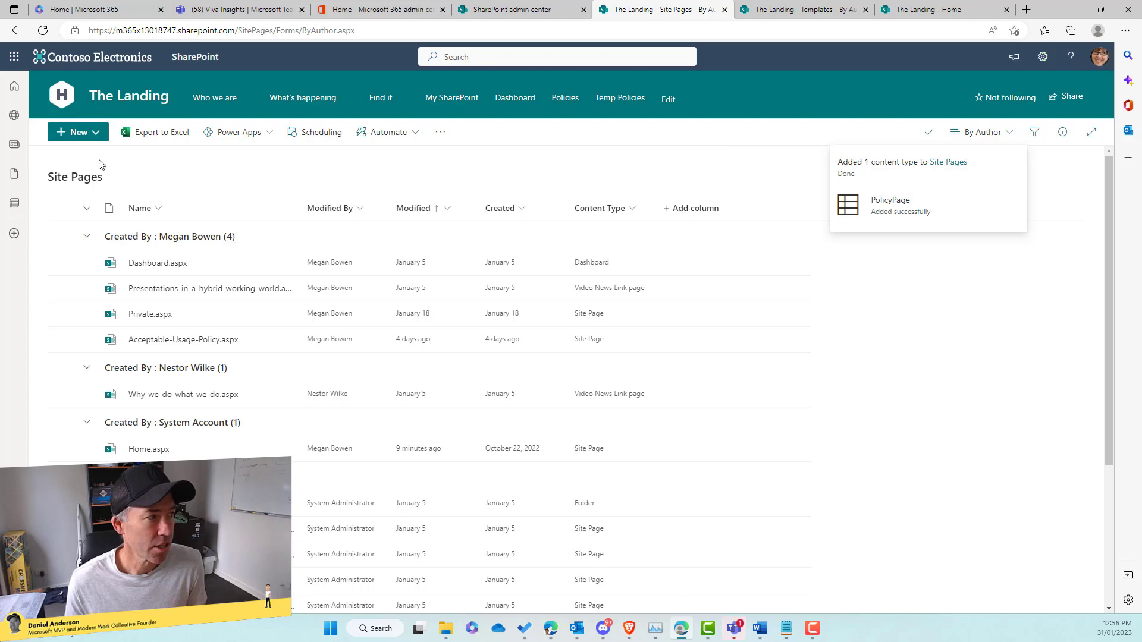
# Create a new page from the PolicyPage content type and title it "Policy Page Template".
pyautogui.click(95, 134)
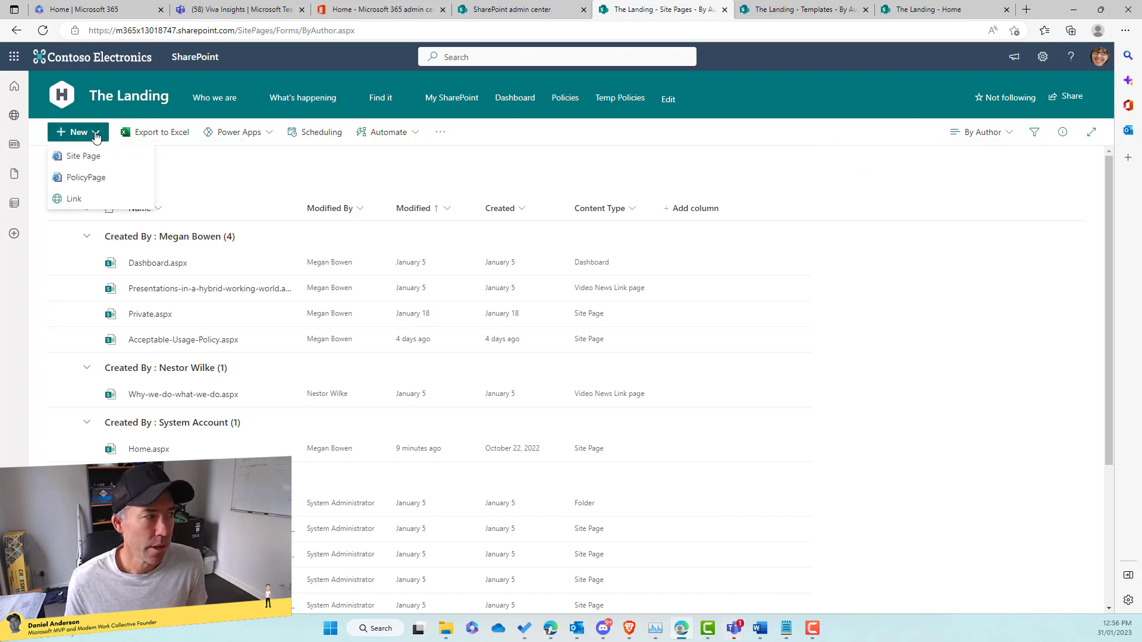
pyautogui.click(88, 179)
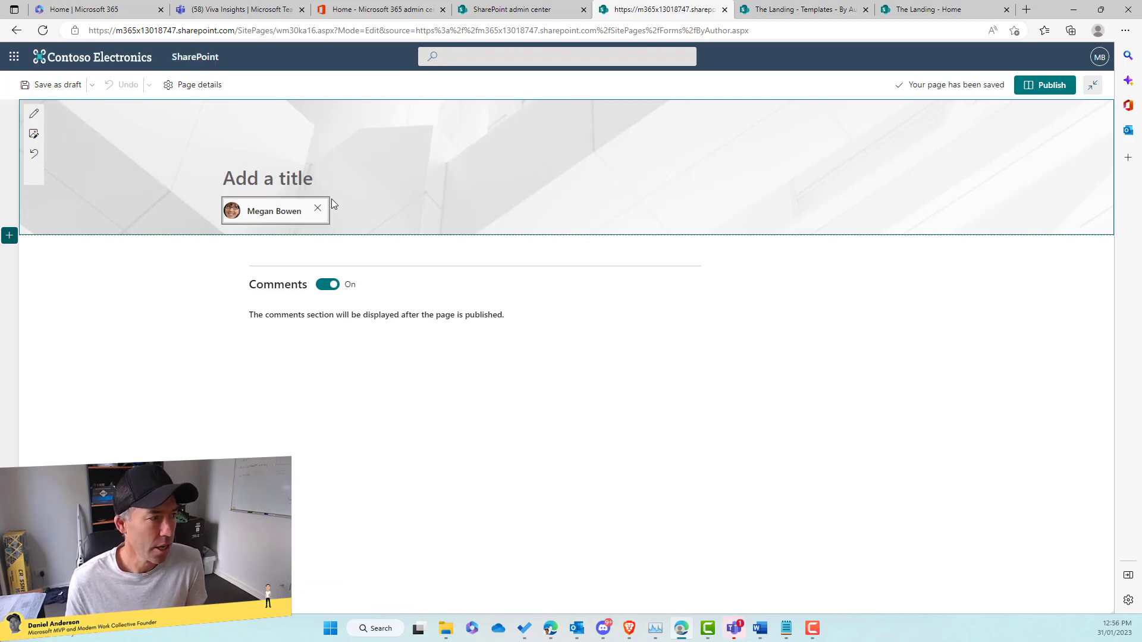
pyautogui.click(343, 176)
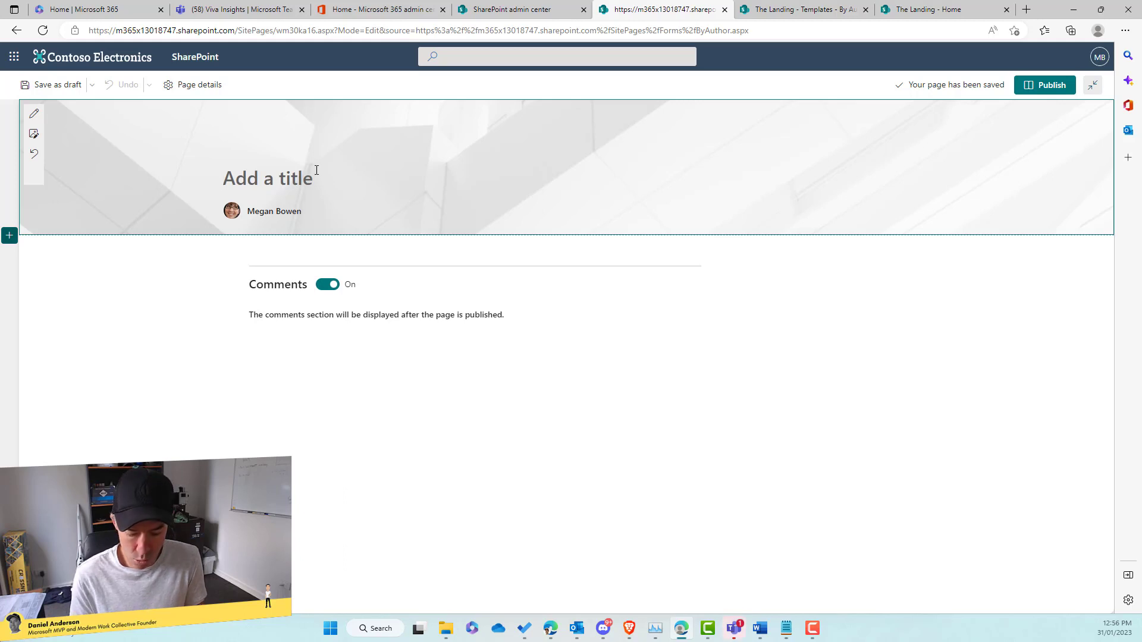
pyautogui.write('Policy P')
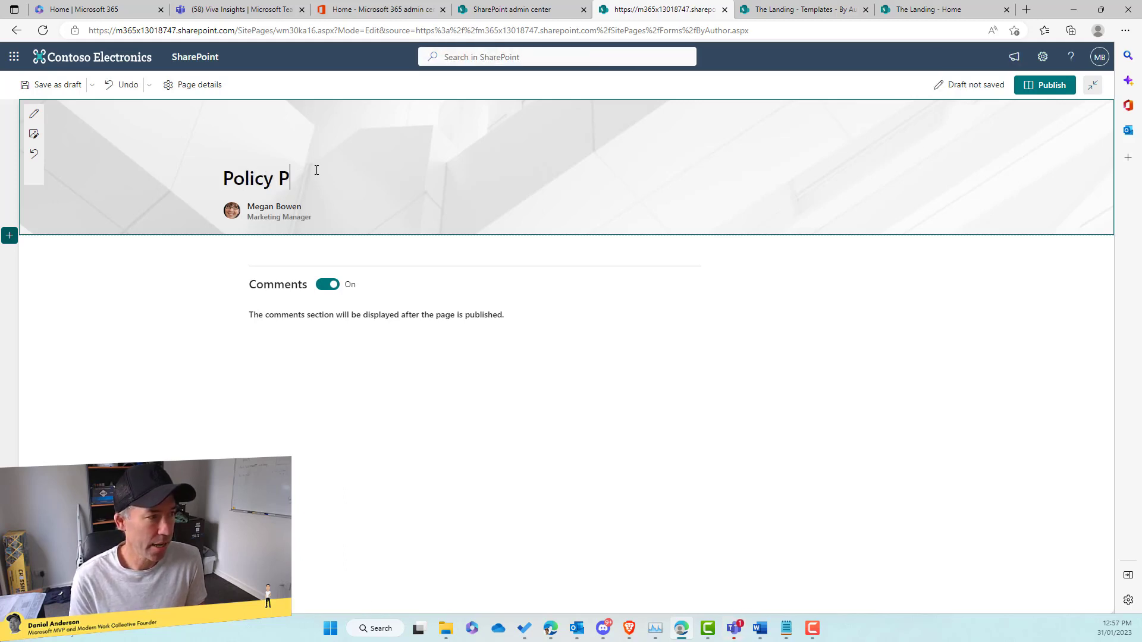
pyautogui.write('P')
pyautogui.press('BackSpace')
pyautogui.write('age Temp')
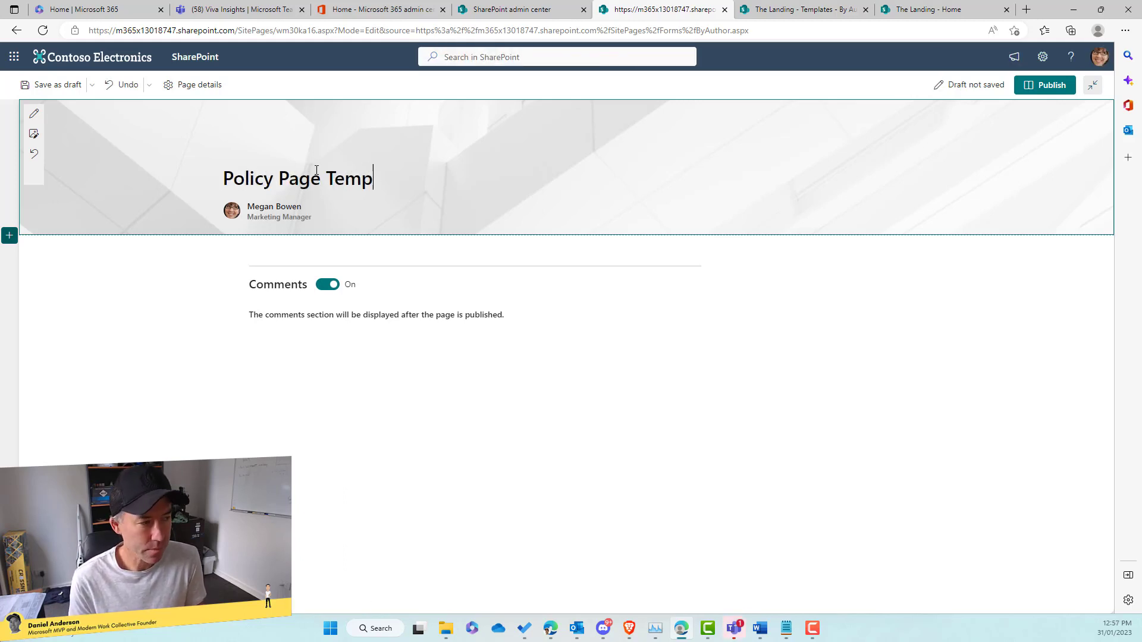
pyautogui.write('late')
# Set the page's title area background to the recent image CC-03-contoso.
pyautogui.click(33, 134)
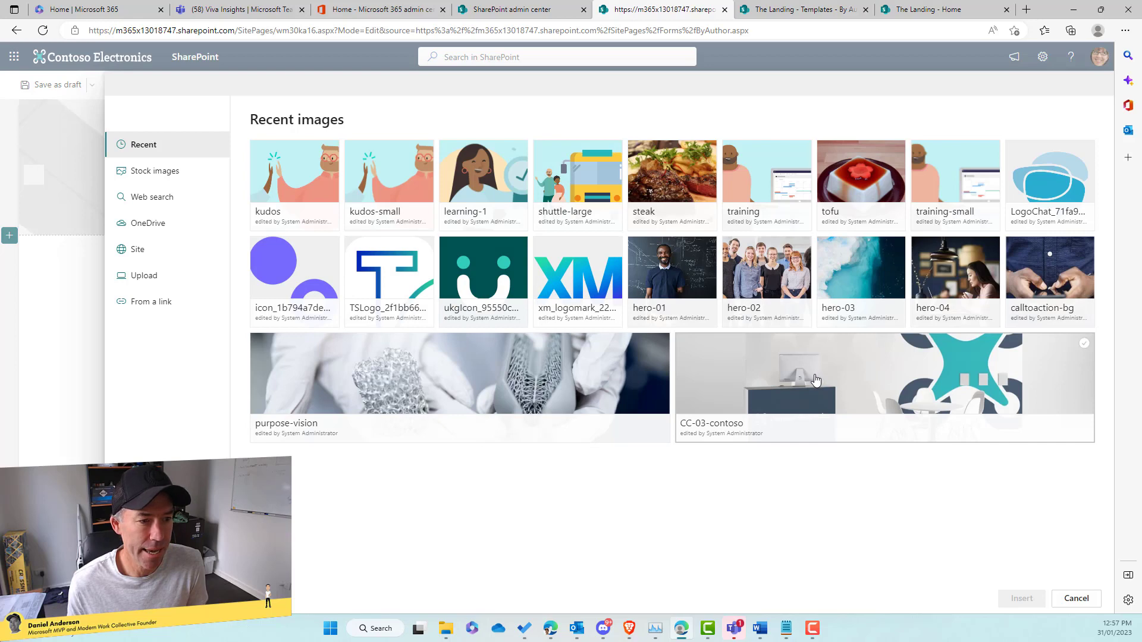
pyautogui.click(875, 378)
pyautogui.click(1030, 600)
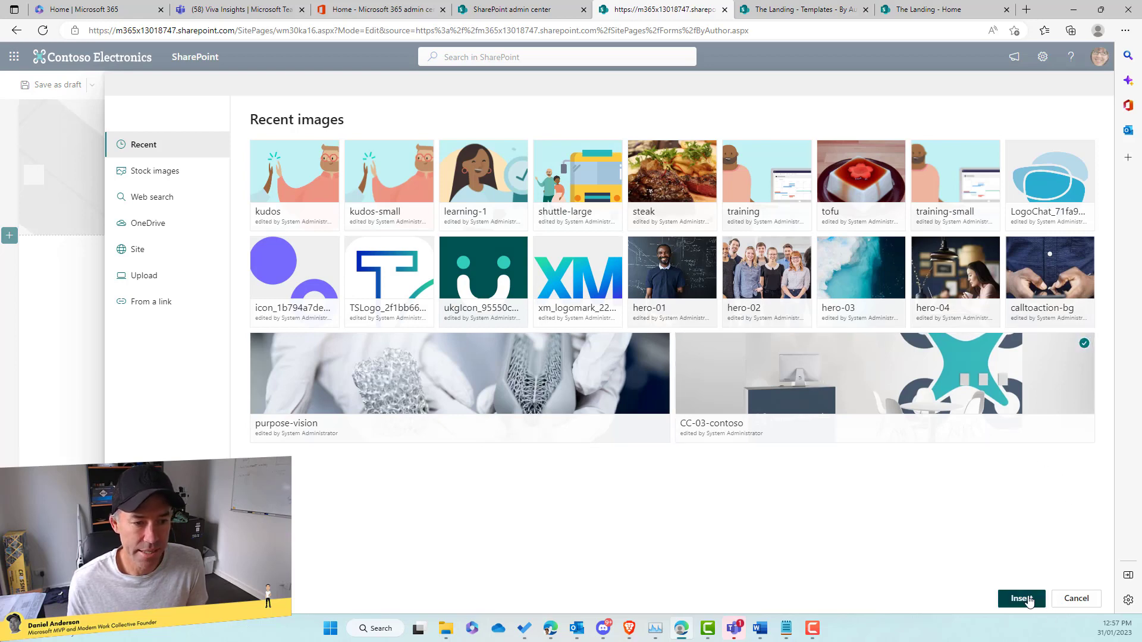
pyautogui.moveTo(571, 173)
pyautogui.mouseDown()
pyautogui.moveTo(572, 127)
pyautogui.moveTo(571, 159)
pyautogui.mouseUp()
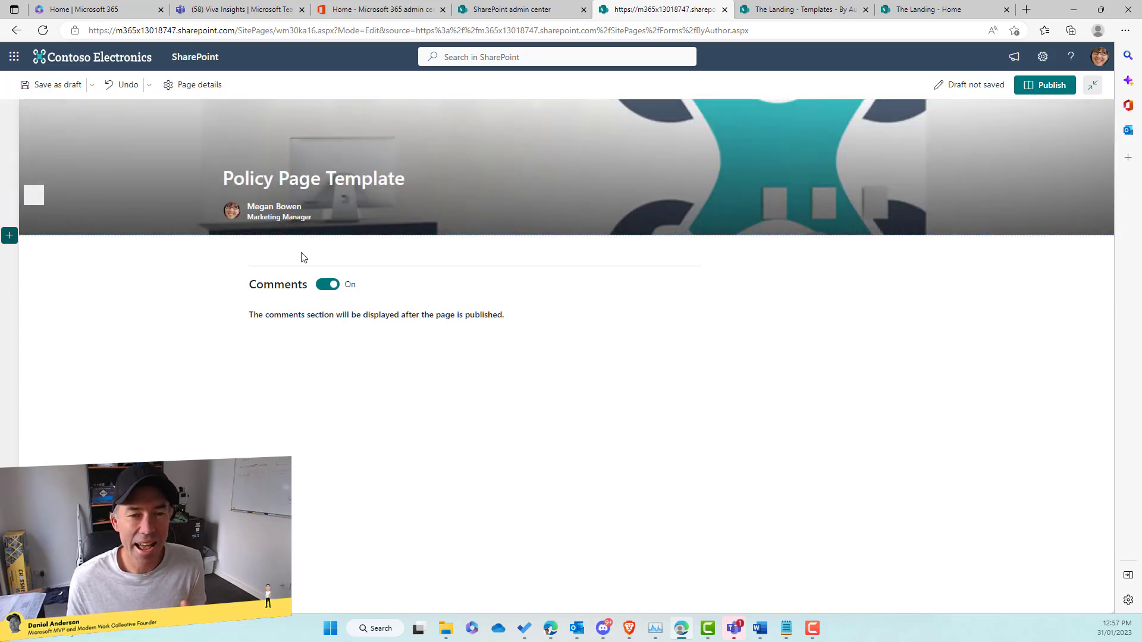
# Add a One-third right section below the title area and insert a Text web part in its wide column.
pyautogui.click(9, 236)
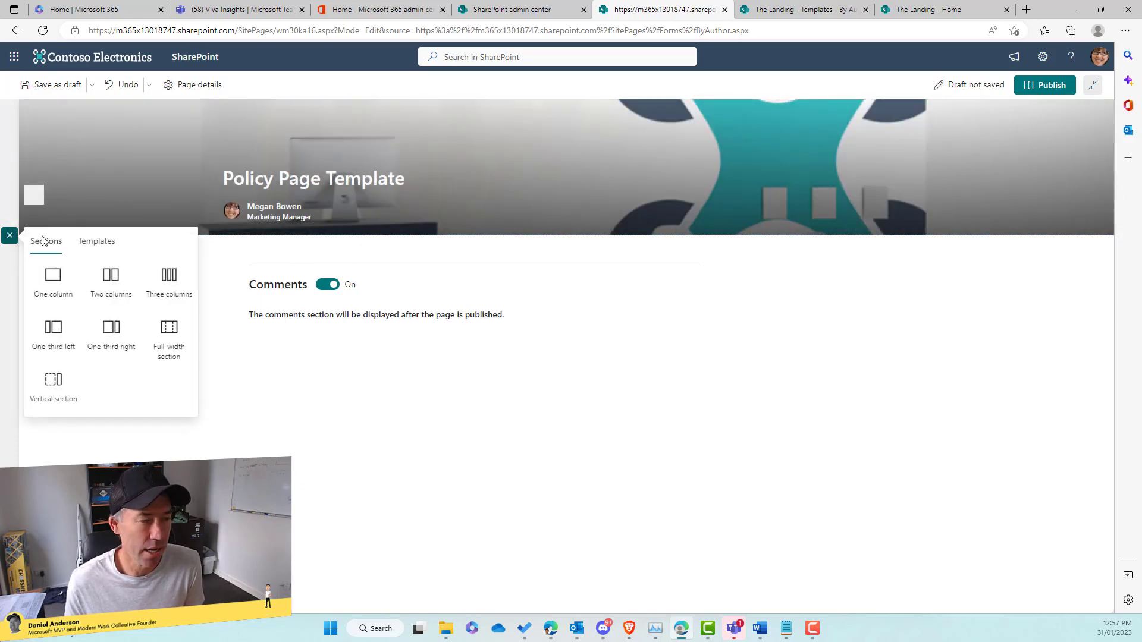
pyautogui.click(109, 351)
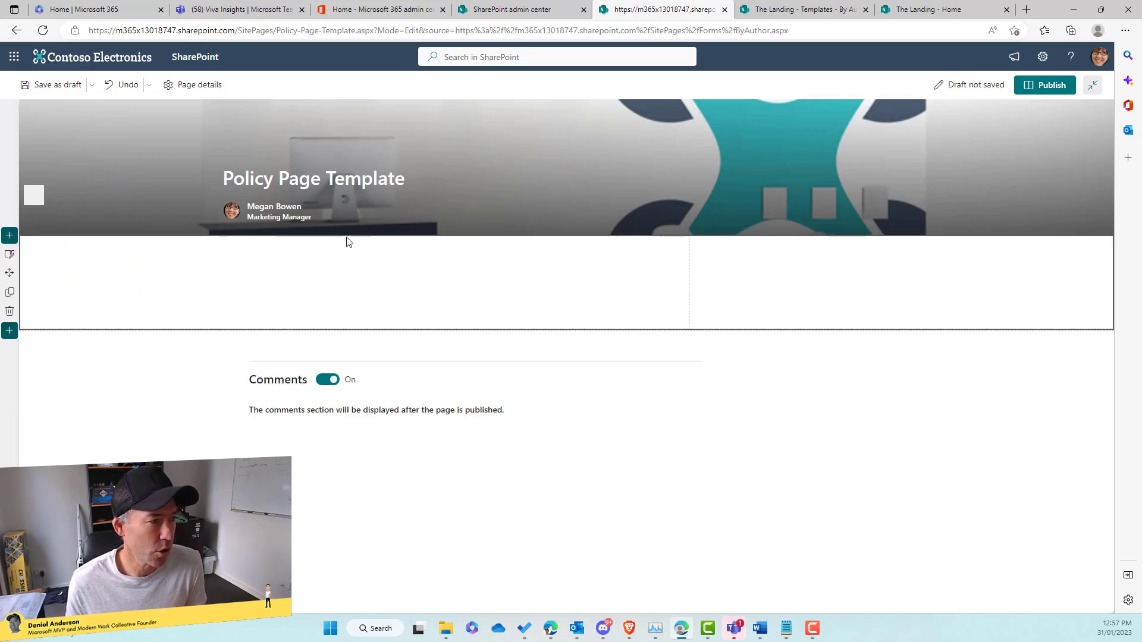
pyautogui.click(444, 244)
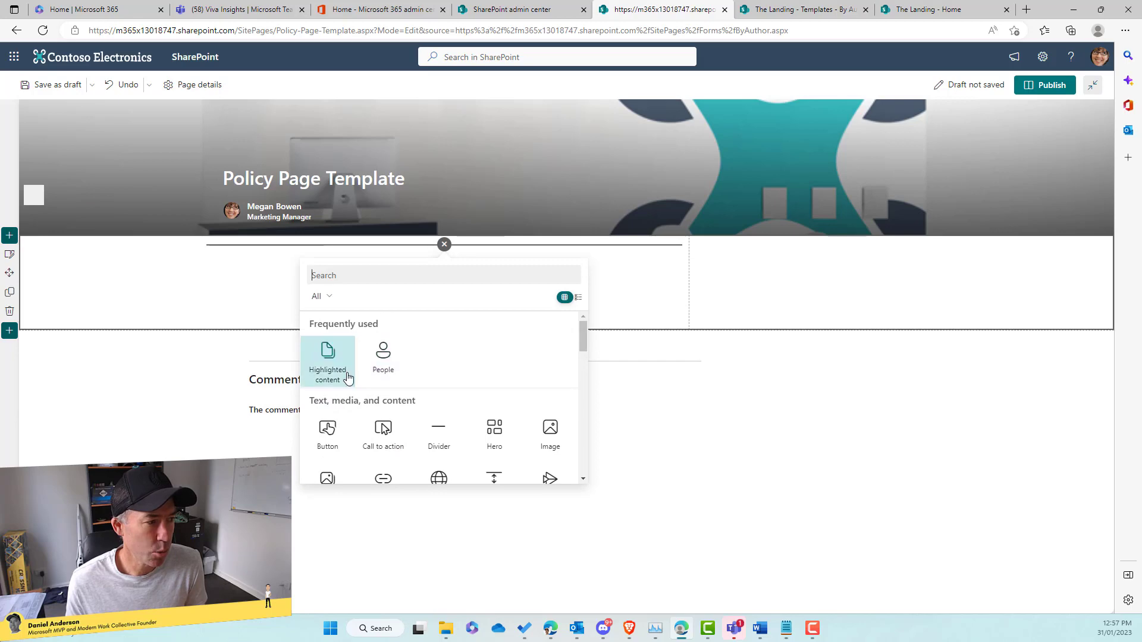
pyautogui.write('t')
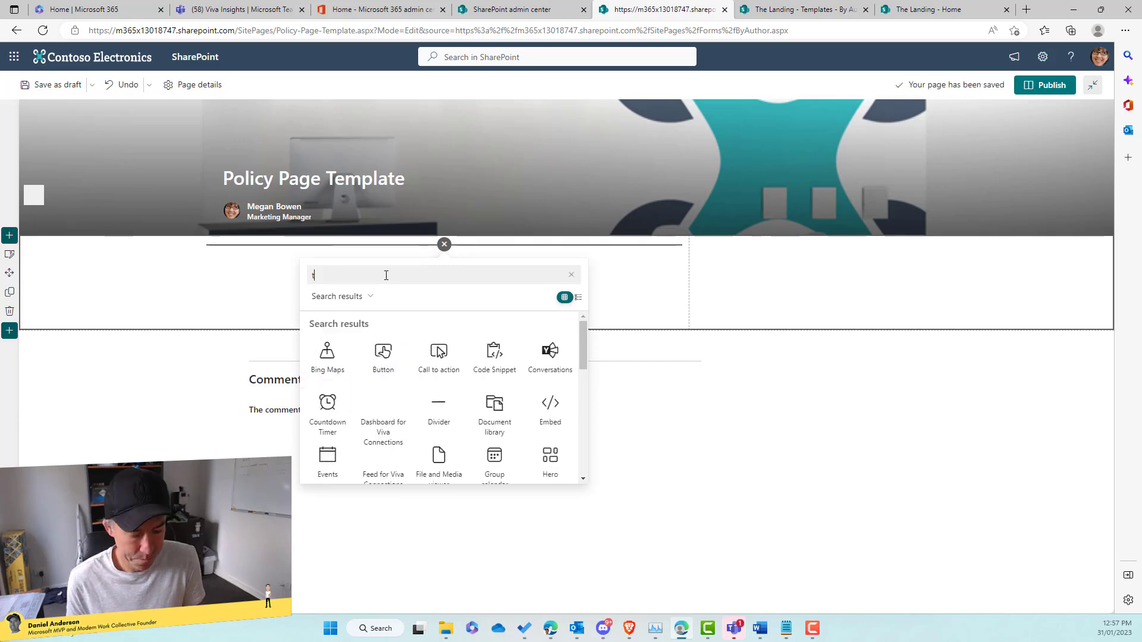
pyautogui.write('ex')
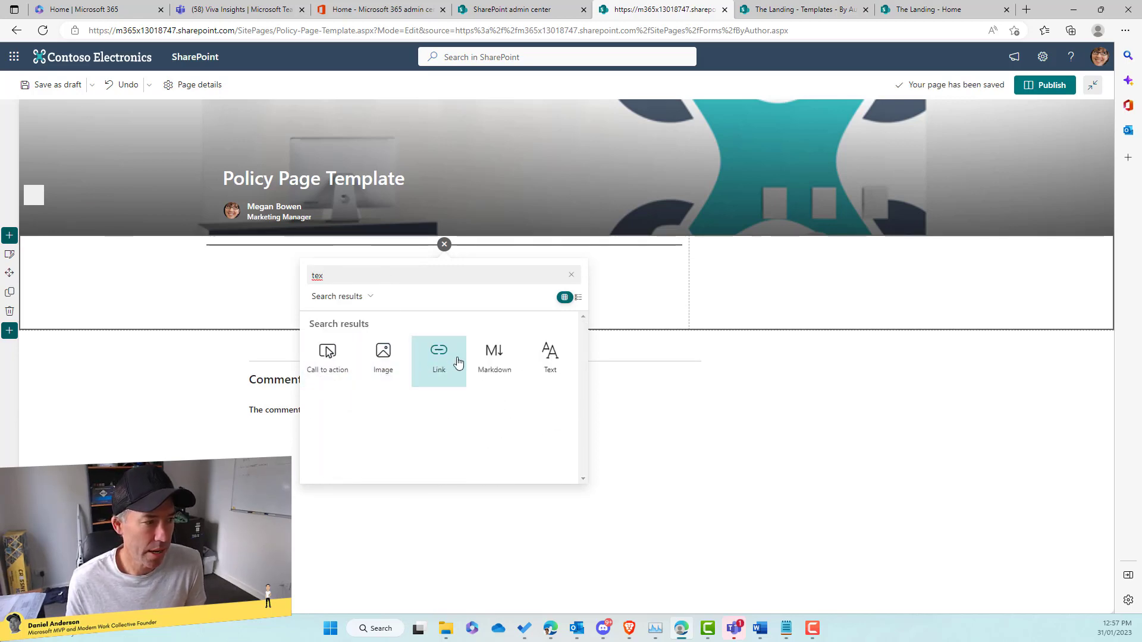
pyautogui.click(543, 357)
# Enter "[Place holder text - please replace with the introduction]" in the Text web part.
pyautogui.click(300, 275)
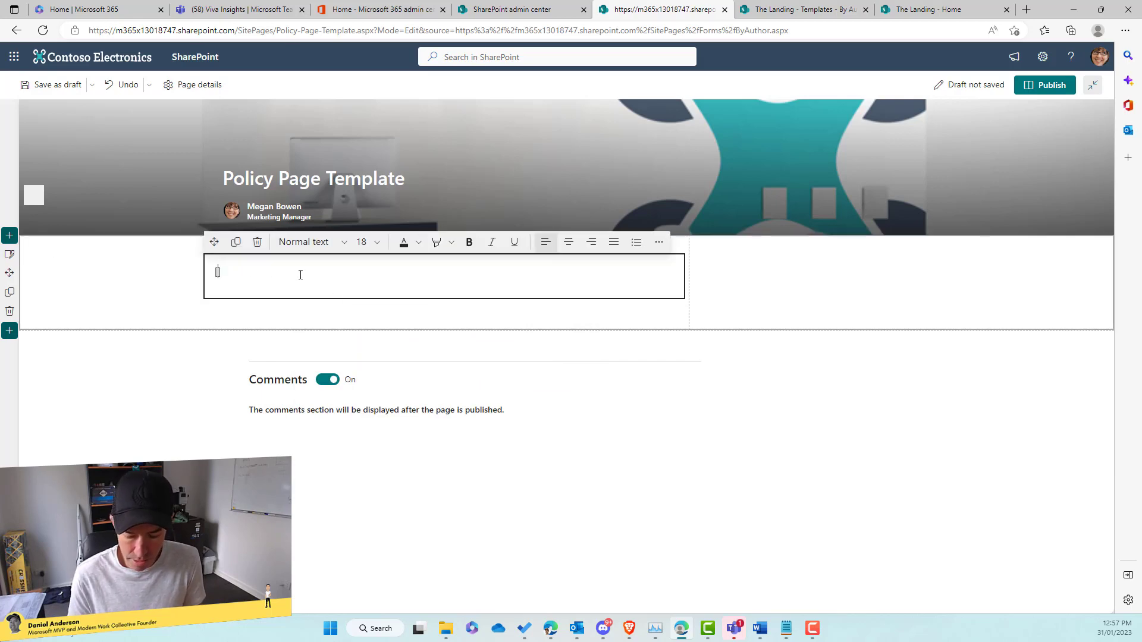
pyautogui.write('[Place holder')
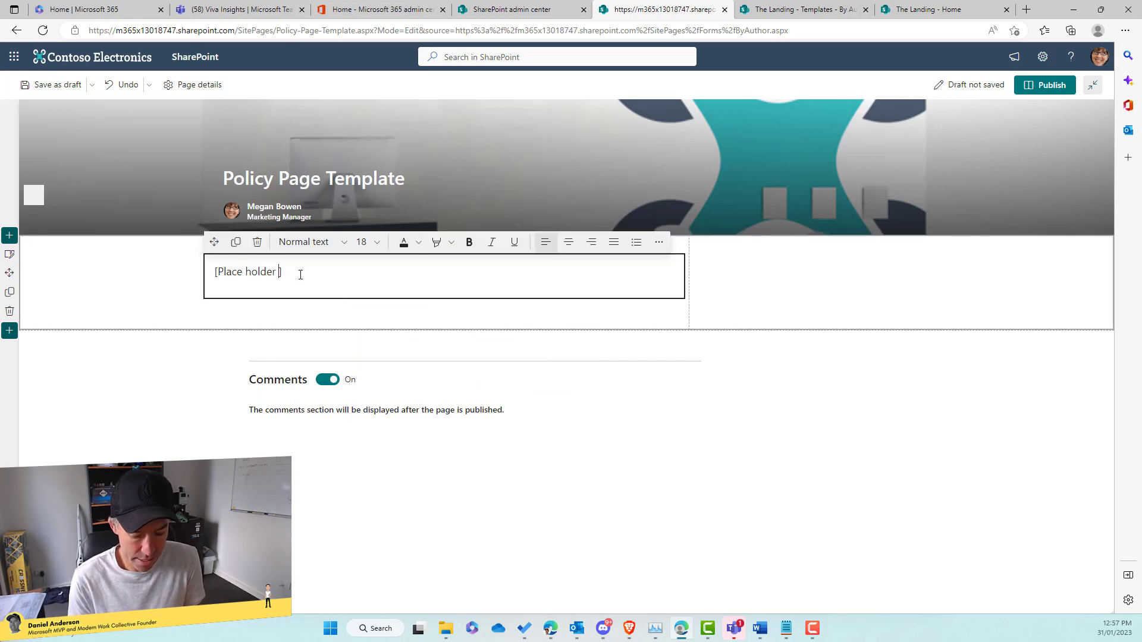
pyautogui.write(' text - pl')
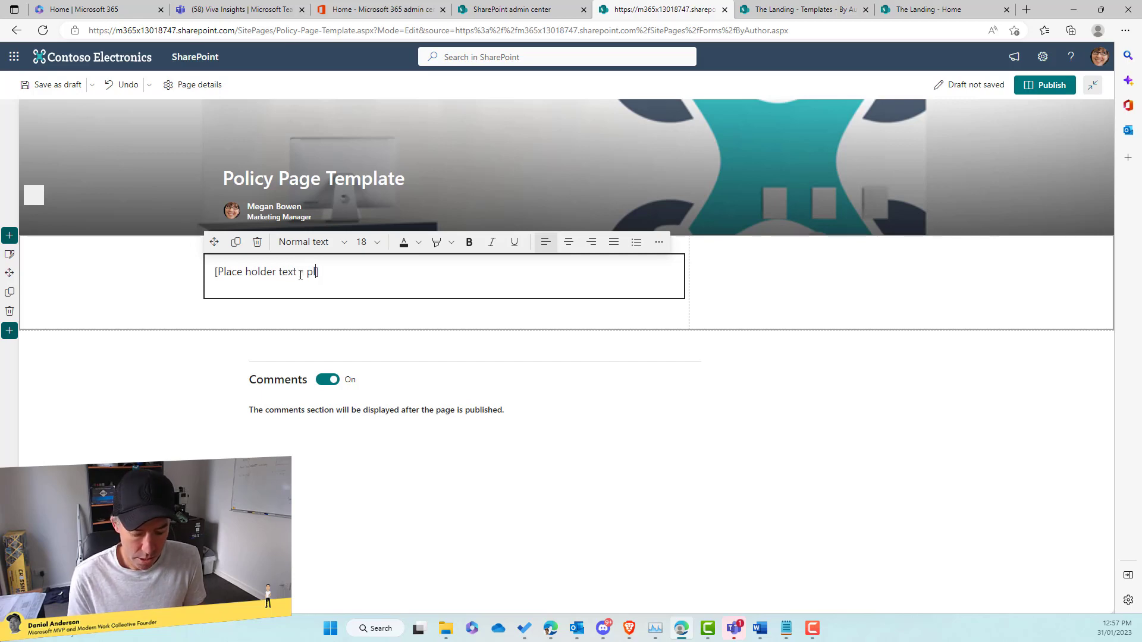
pyautogui.write('ease replace with the con')
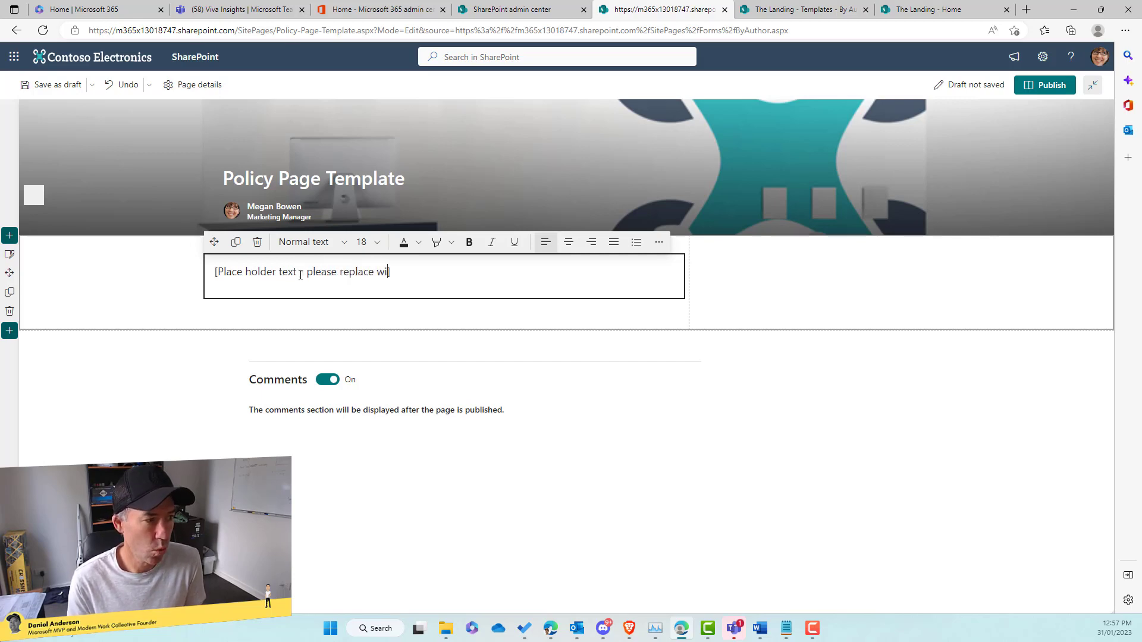
pyautogui.press('BackSpace')
pyautogui.press('BackSpace')
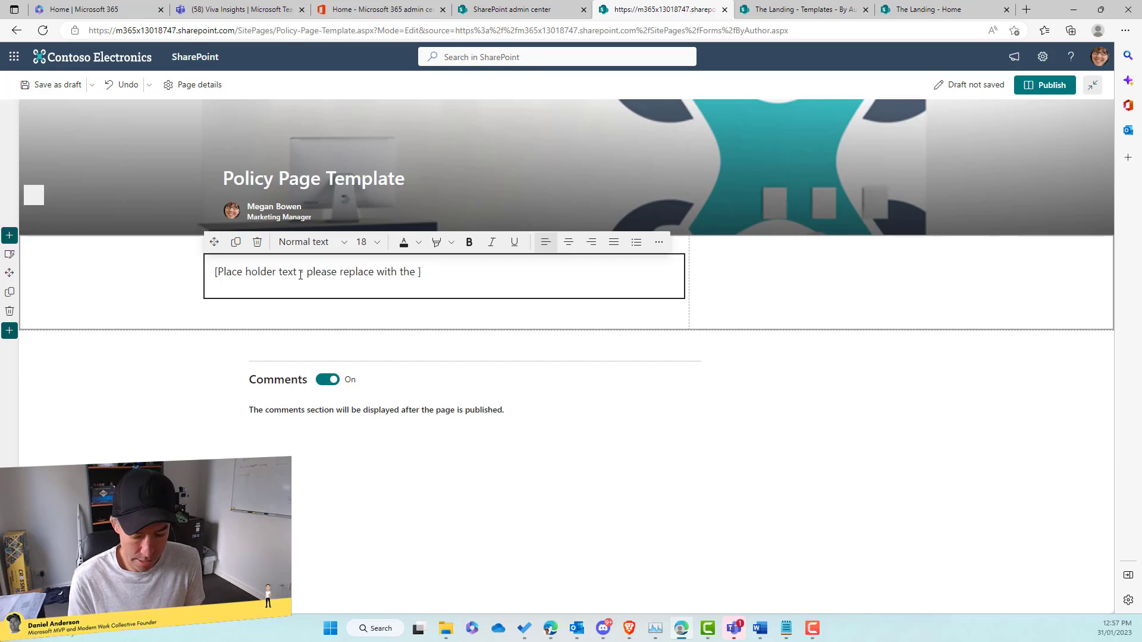
pyautogui.write('introductopo')
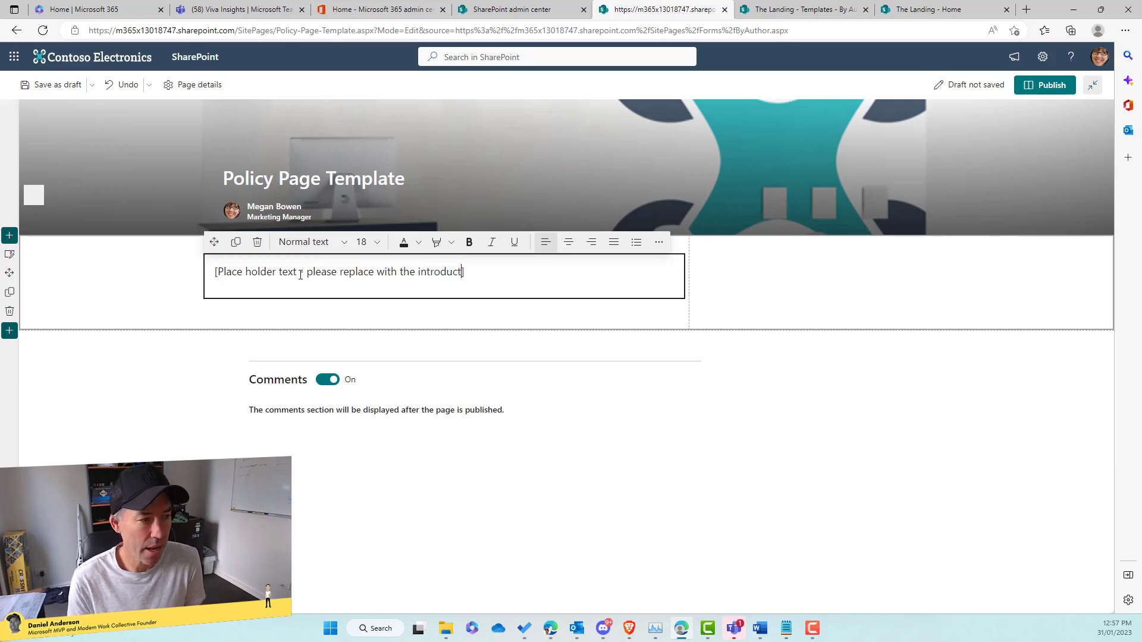
pyautogui.press('BackSpace')
pyautogui.press('BackSpace')
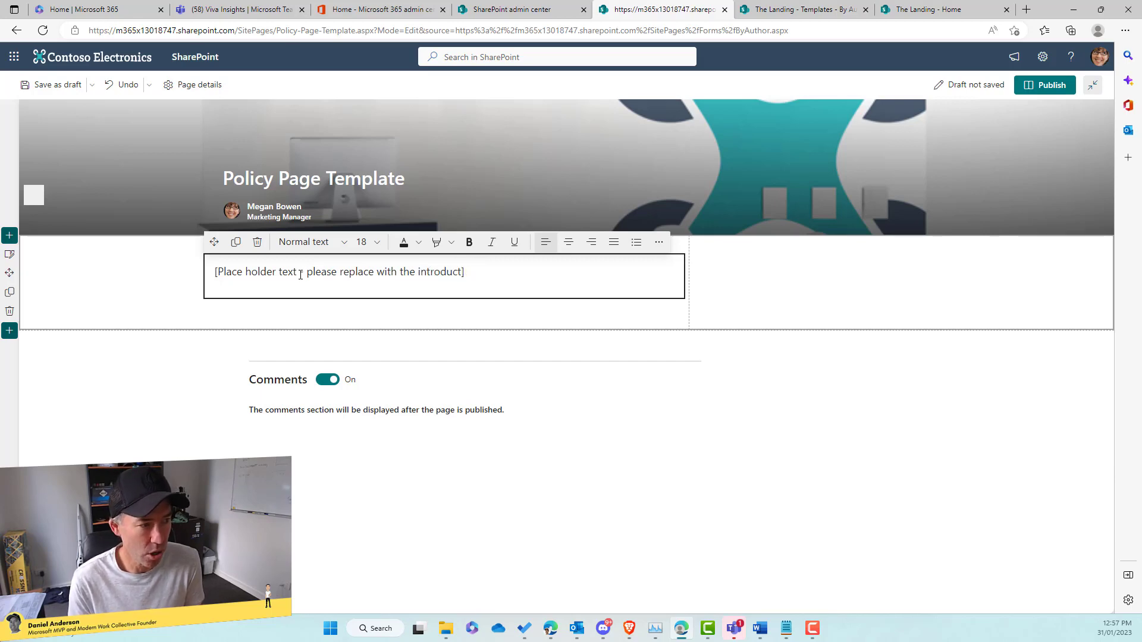
pyautogui.write('ion')
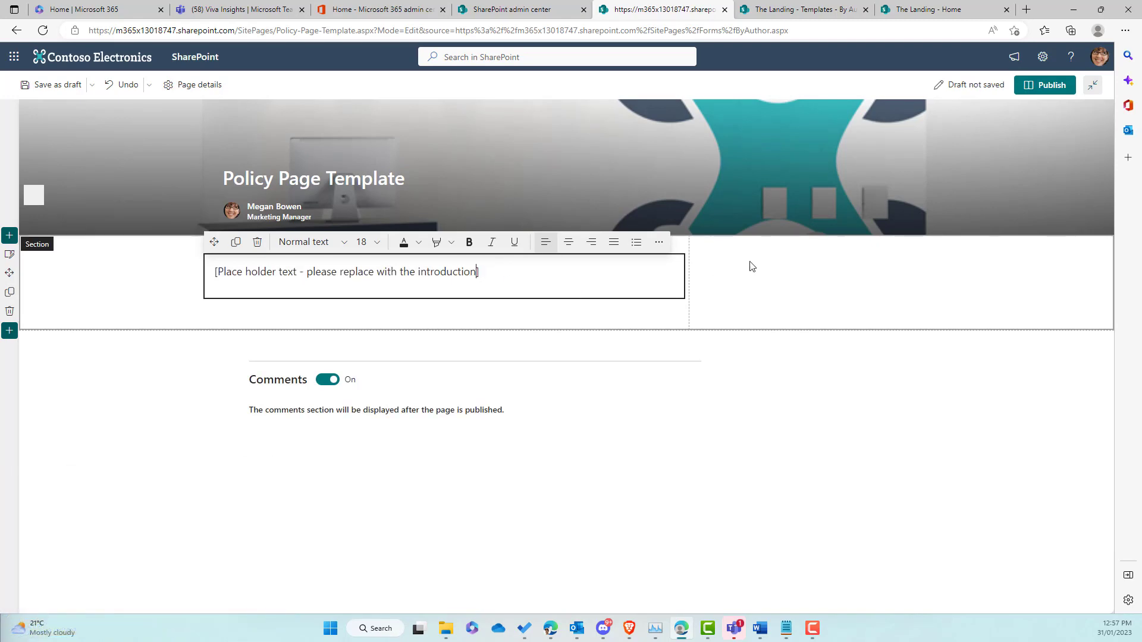
# Insert a People web part in the section's narrow column.
pyautogui.click(811, 245)
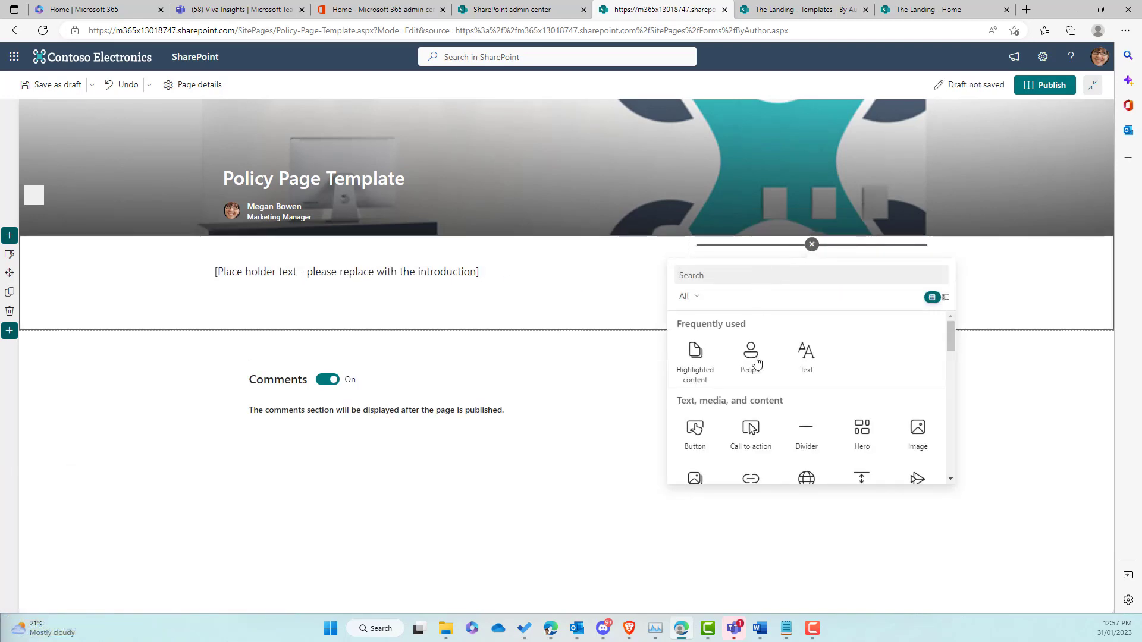
pyautogui.click(751, 357)
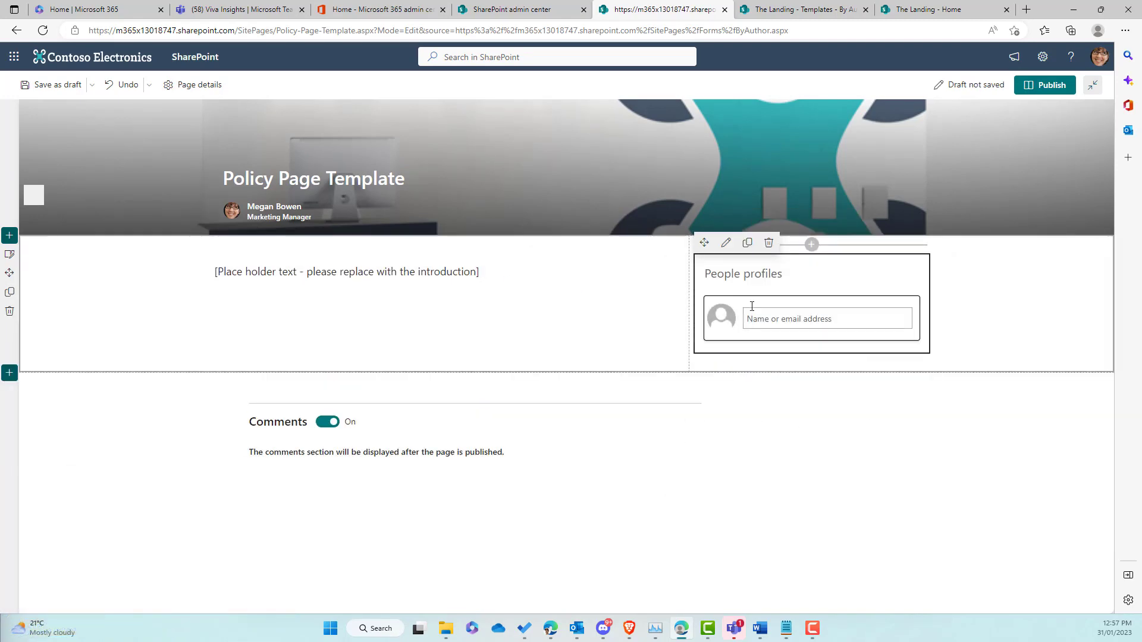
# Change the People web part's heading to "Policy Owner".
pyautogui.click(756, 271)
pyautogui.write('Poli')
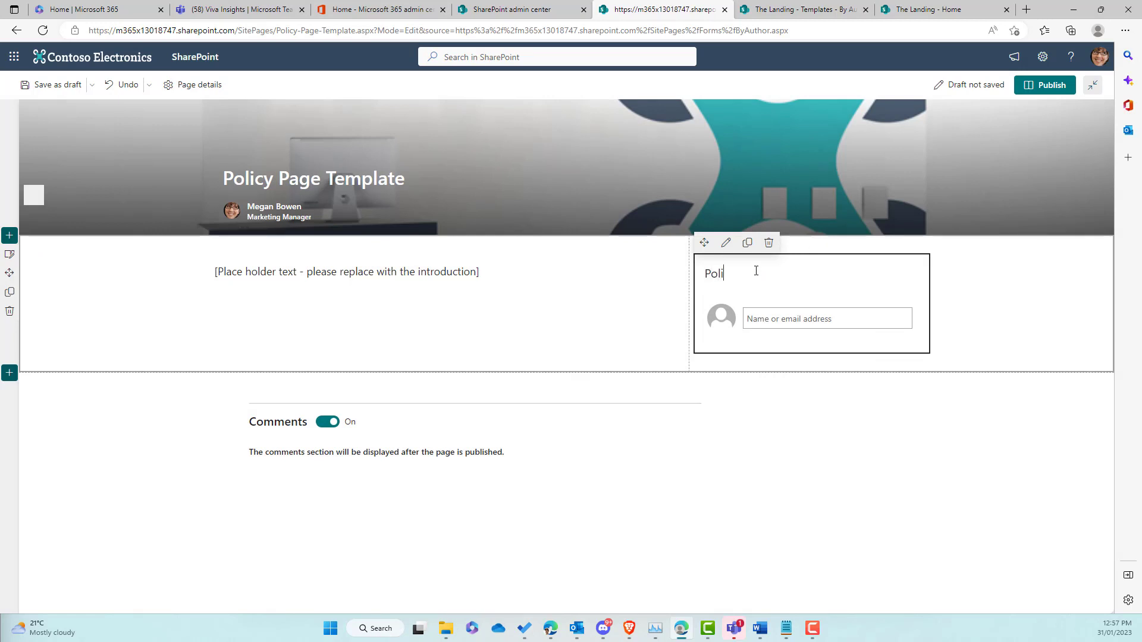
pyautogui.write('cy Owner')
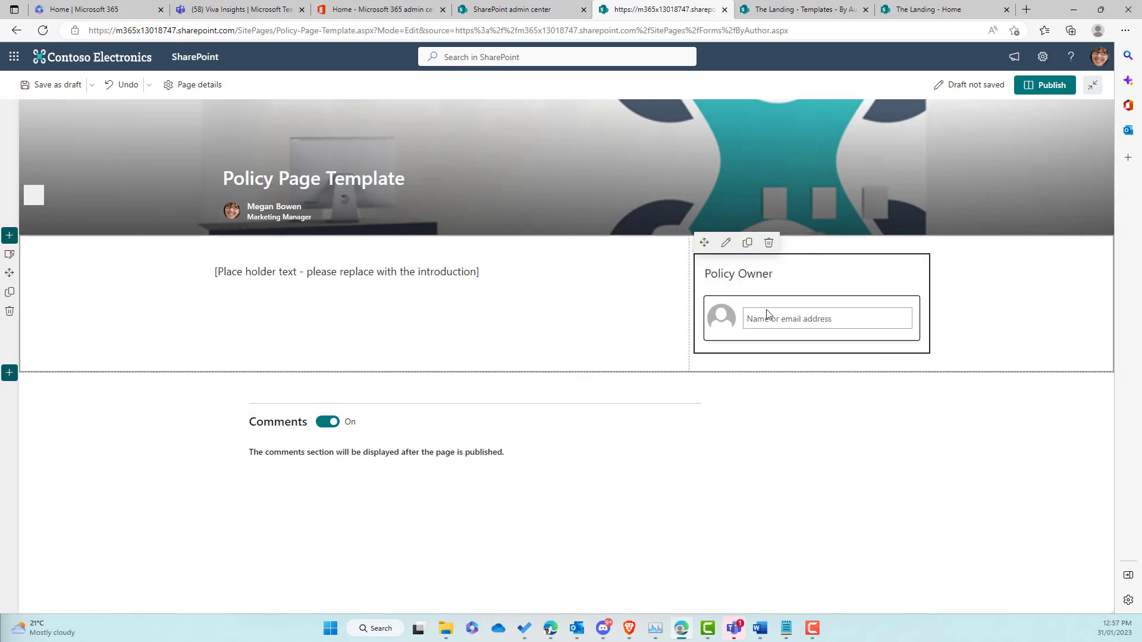
pyautogui.click(976, 284)
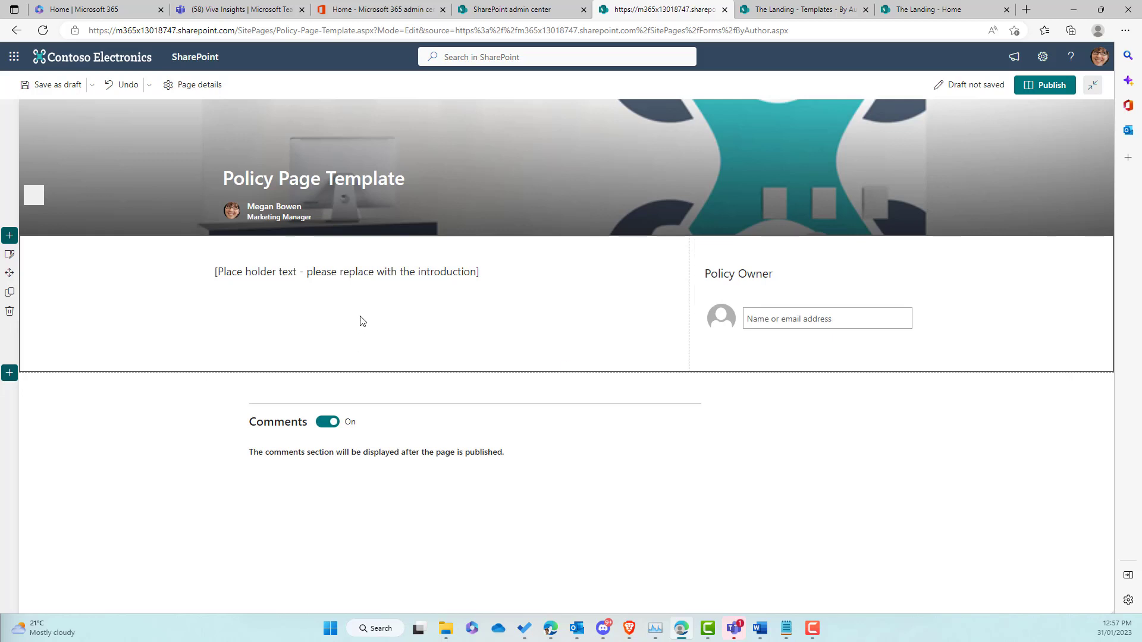
# Insert a File and Media viewer web part beneath the introduction placeholder, leaving it without a file.
pyautogui.click(443, 309)
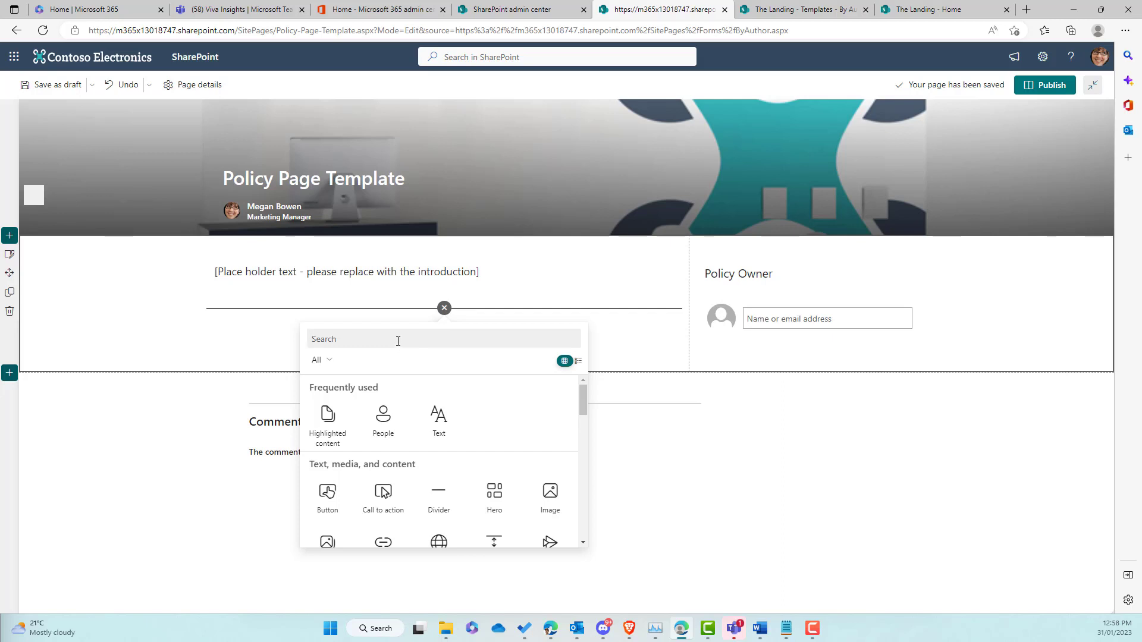
pyautogui.write('file')
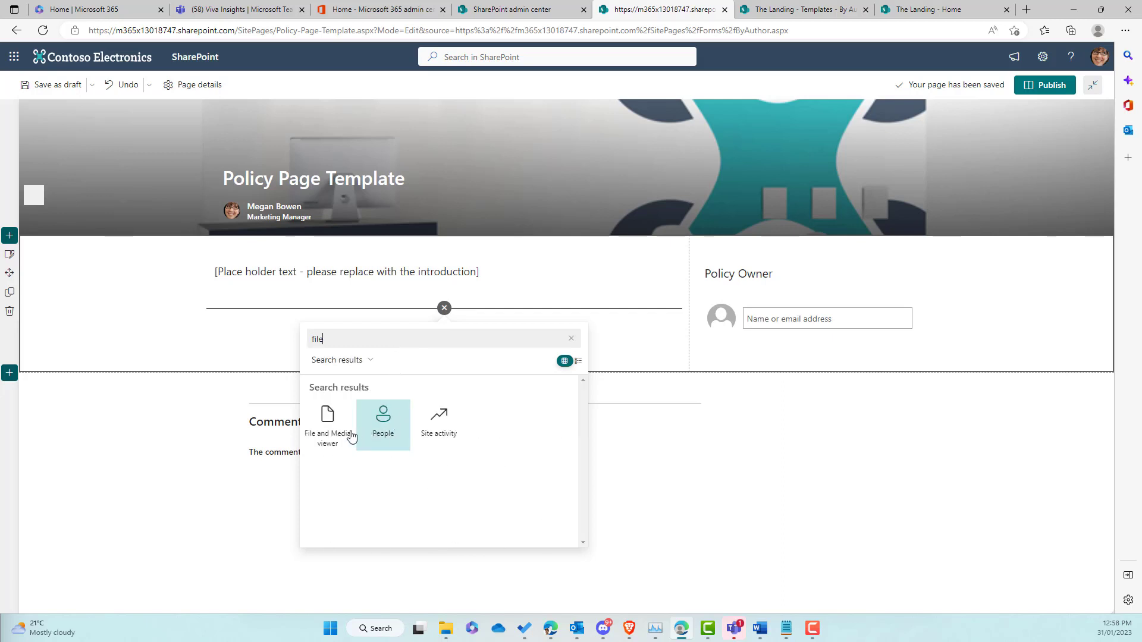
pyautogui.click(331, 434)
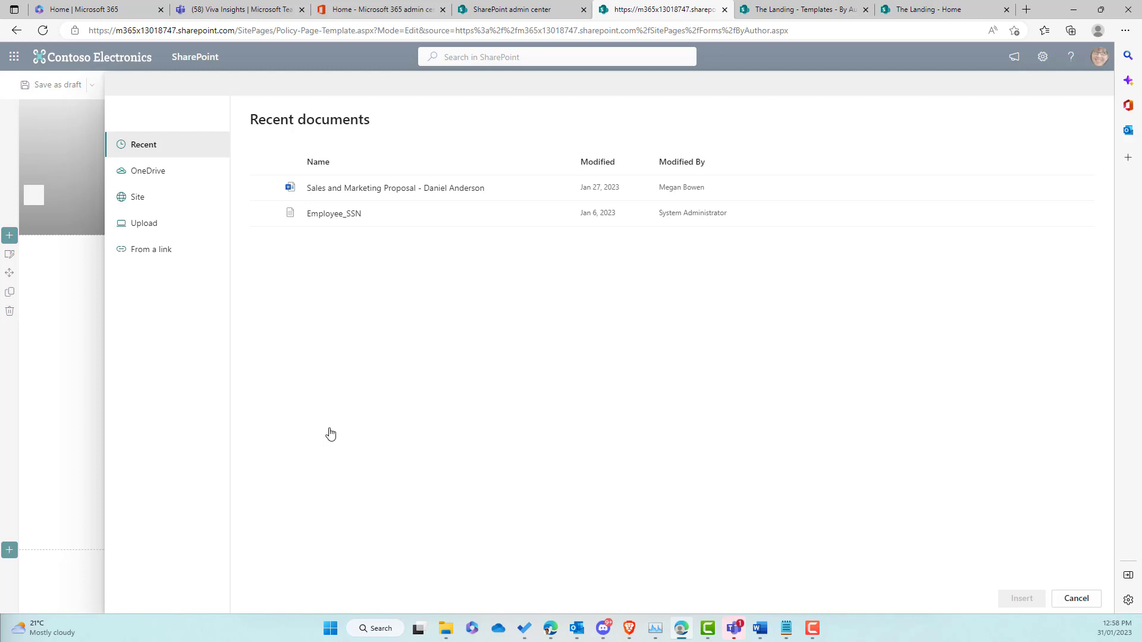
pyautogui.click(1077, 599)
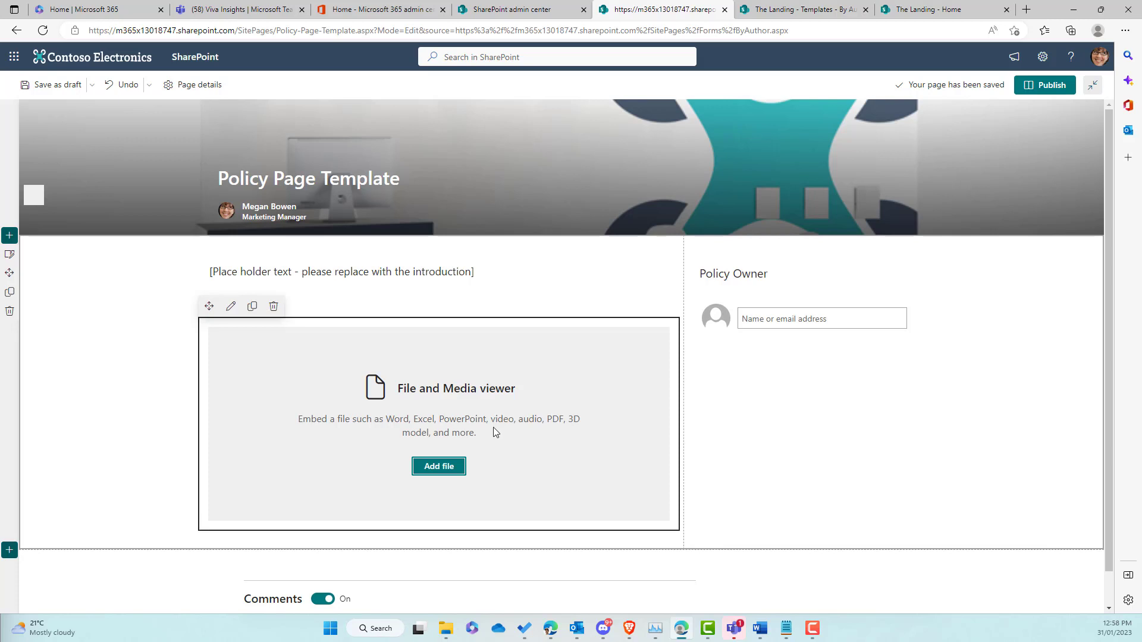
# Save the policy page as a page template.
pyautogui.click(91, 90)
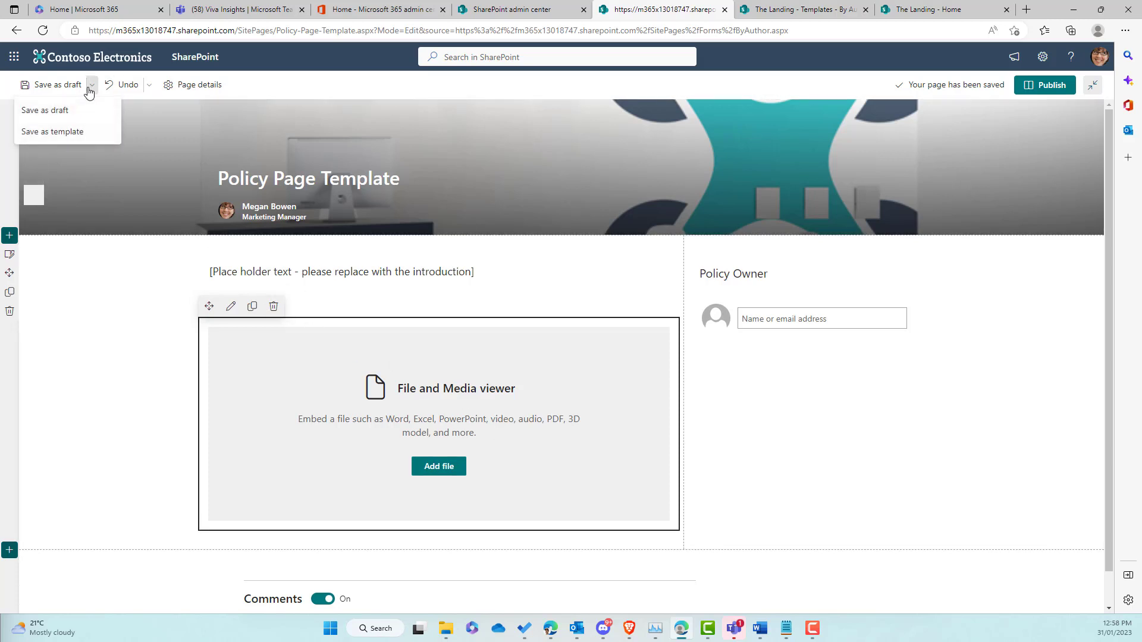
pyautogui.click(49, 137)
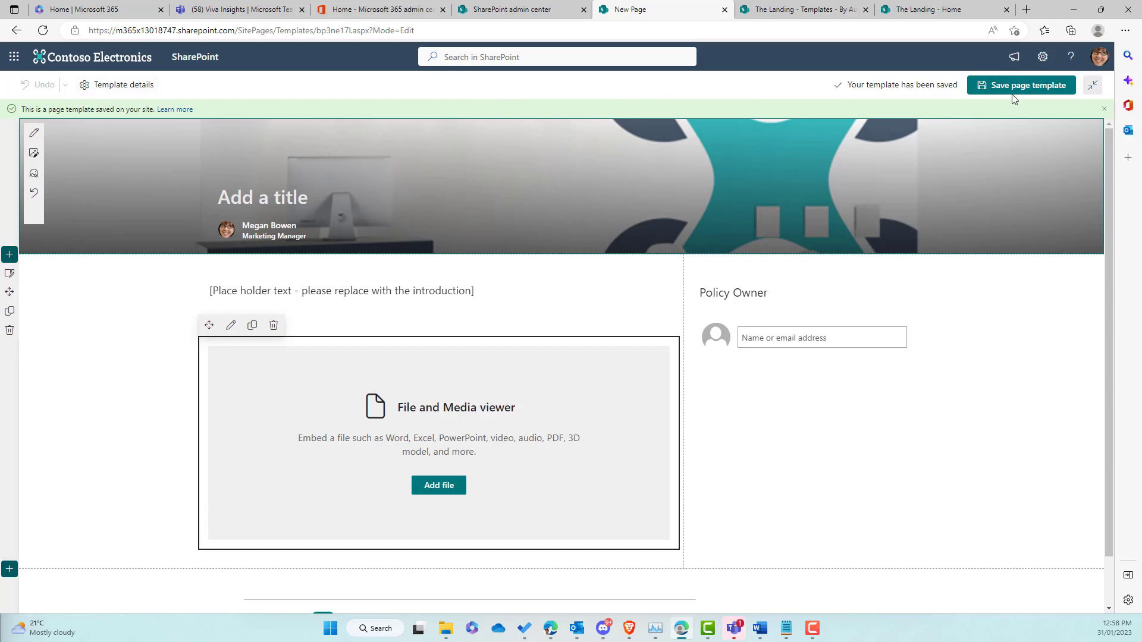
# Go to the Templates folder in the site's Site Pages library and open the bp3ne17l.aspx template.
pyautogui.click(1043, 57)
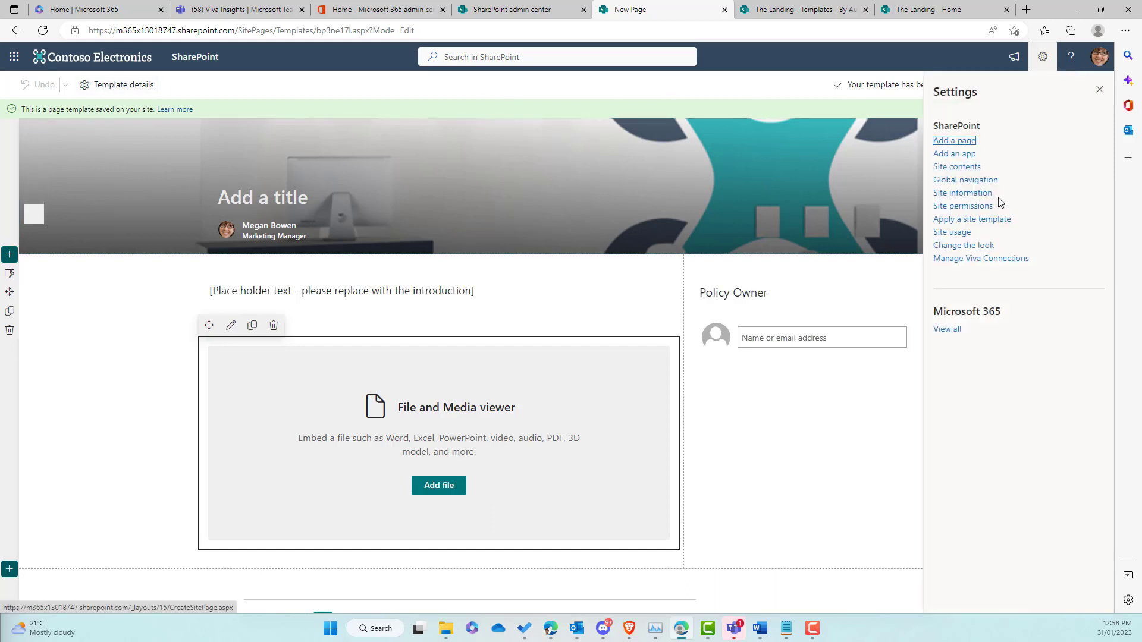
pyautogui.click(957, 167)
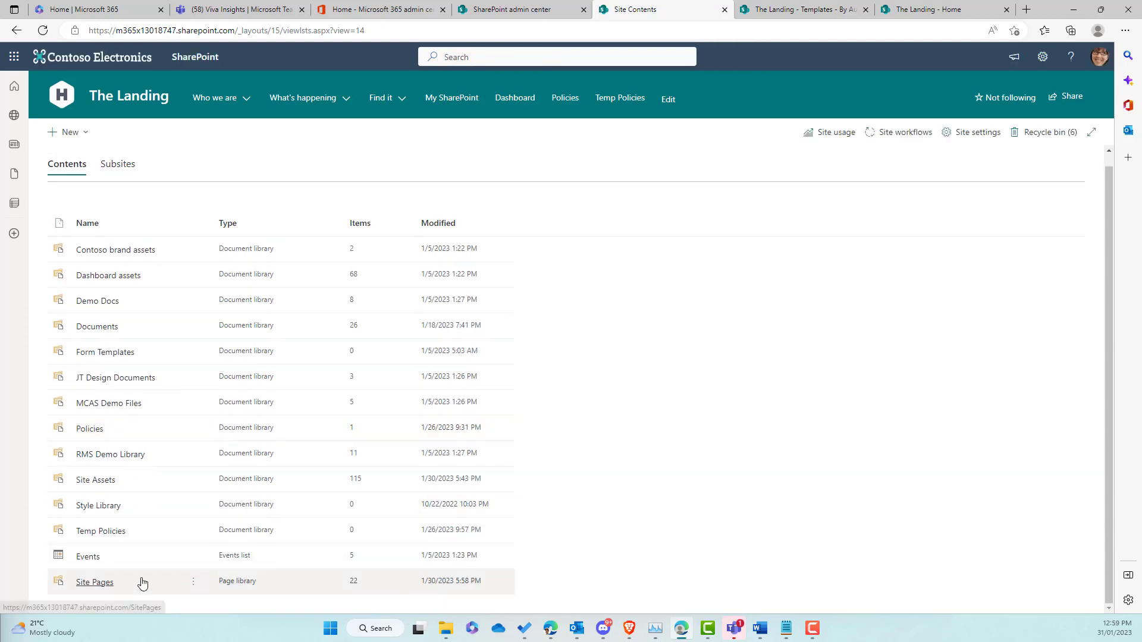
pyautogui.click(164, 581)
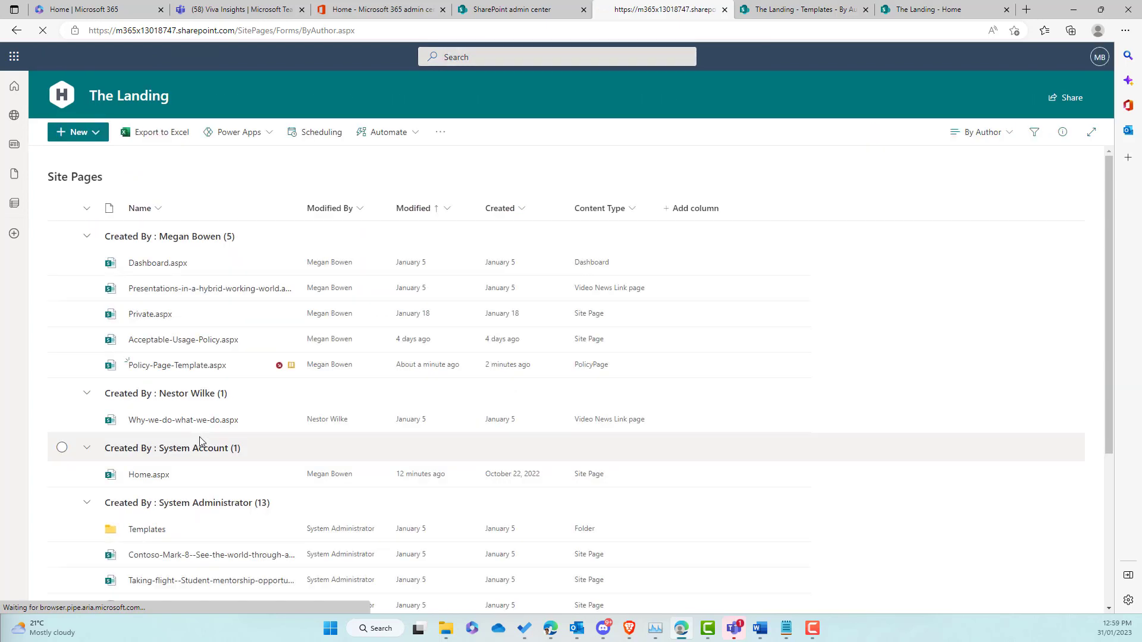
pyautogui.scroll(-3, 198, 439)
pyautogui.click(143, 406)
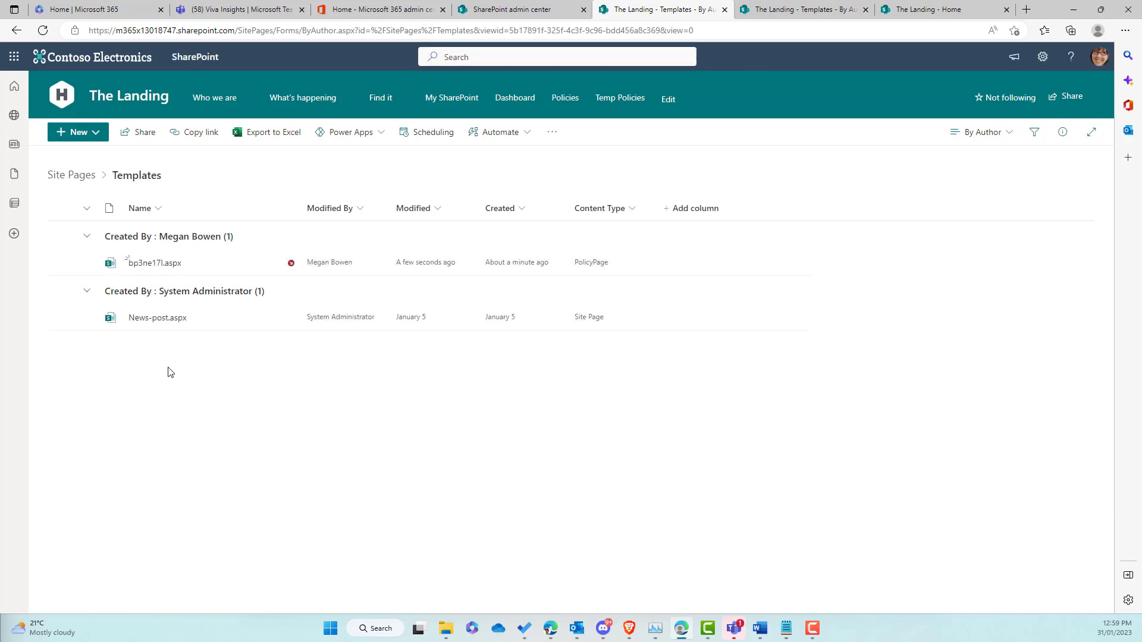
pyautogui.moveTo(152, 272)
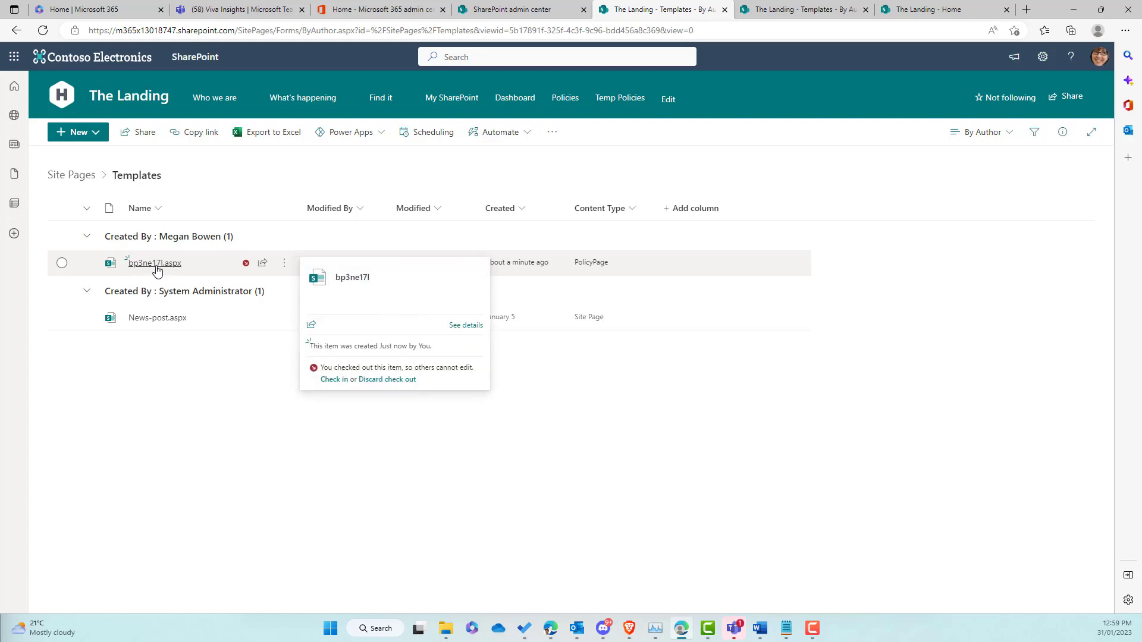
pyautogui.click(156, 264)
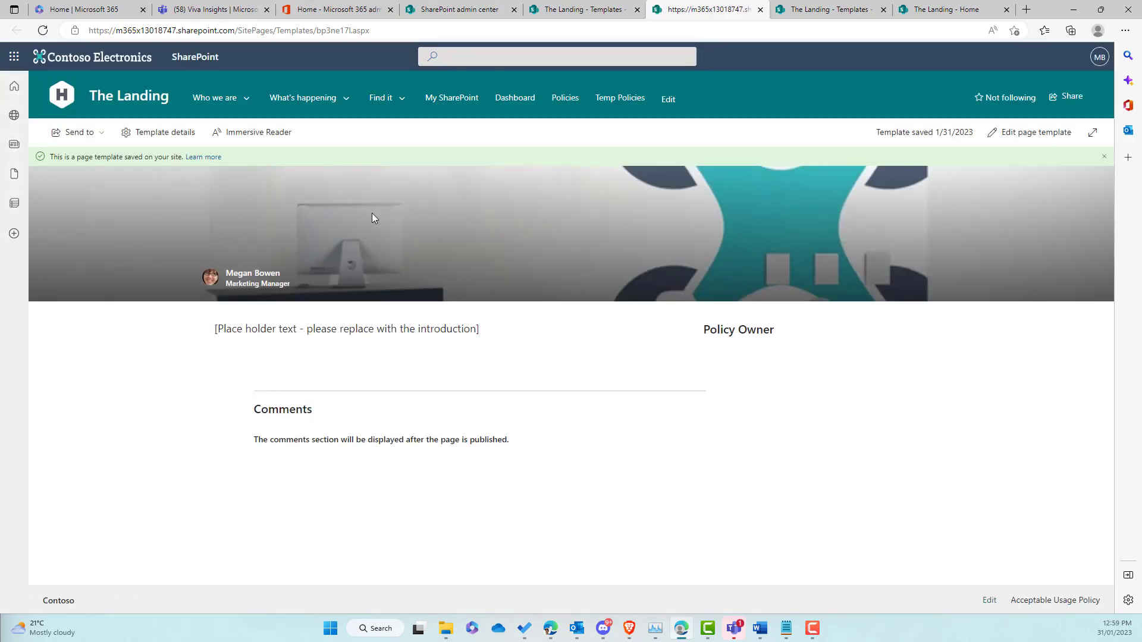
# Edit the page template to give it the title "Policy Page Template" and save it.
pyautogui.click(1024, 132)
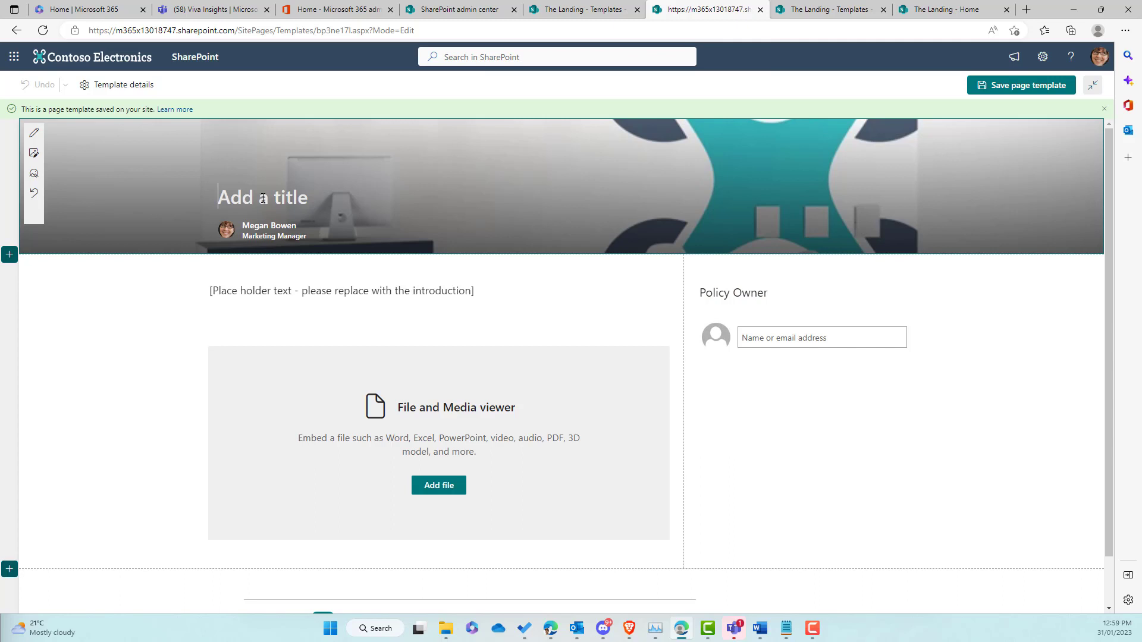
pyautogui.write('Policy')
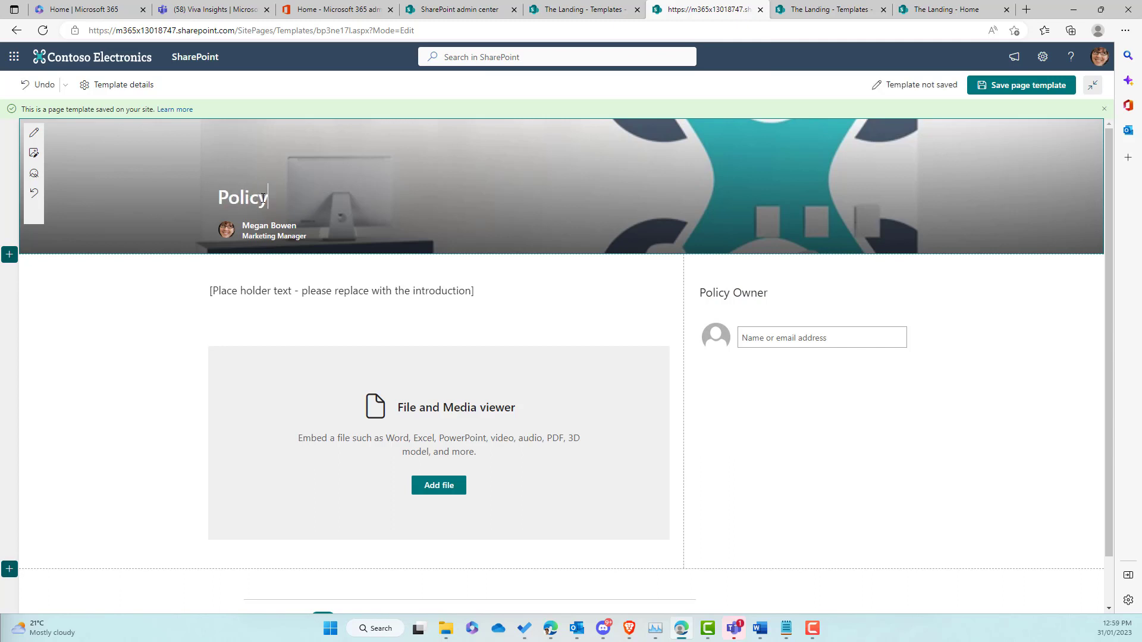
pyautogui.write(' Page Template')
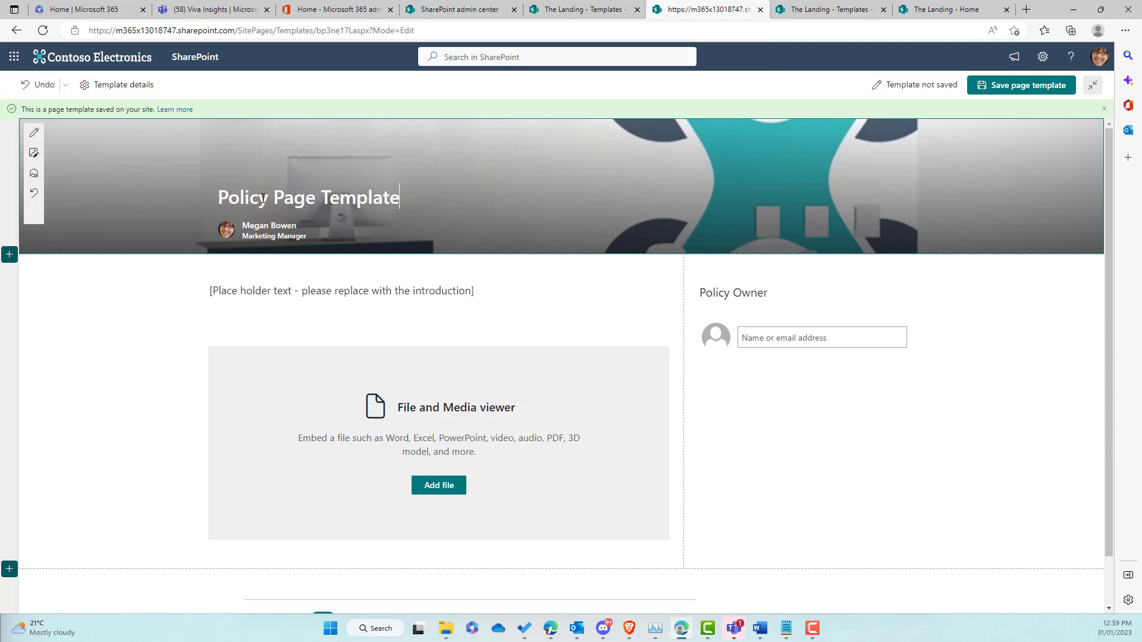
pyautogui.click(1021, 90)
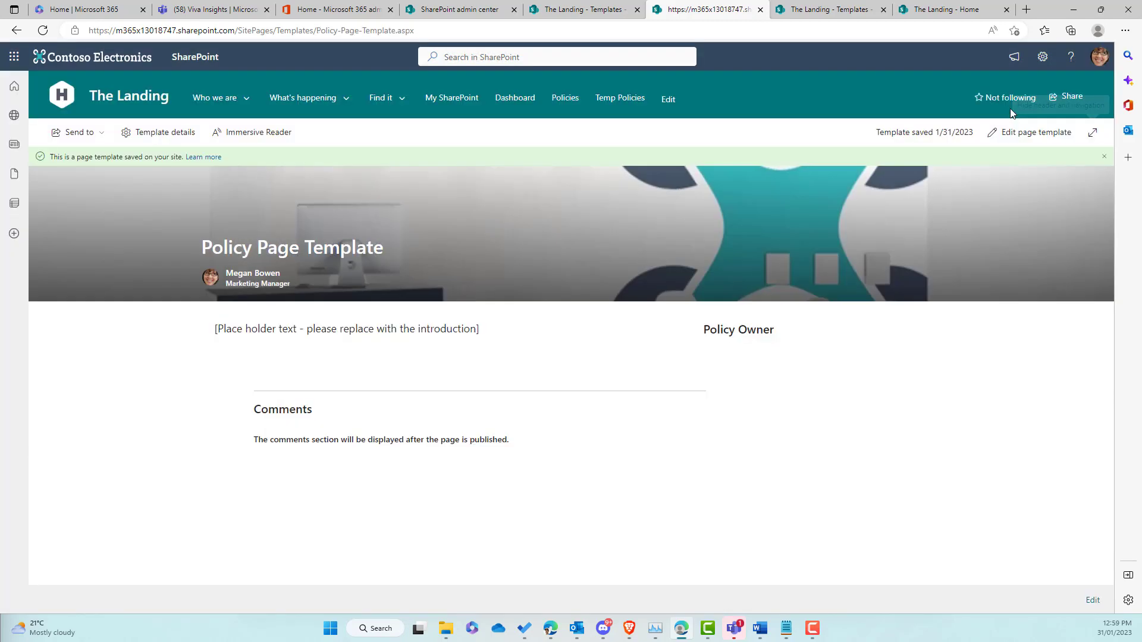
# Check the policy template's entry in the Site Pages Templates folder and the library's choices for creating new items.
pyautogui.click(1042, 56)
pyautogui.click(967, 169)
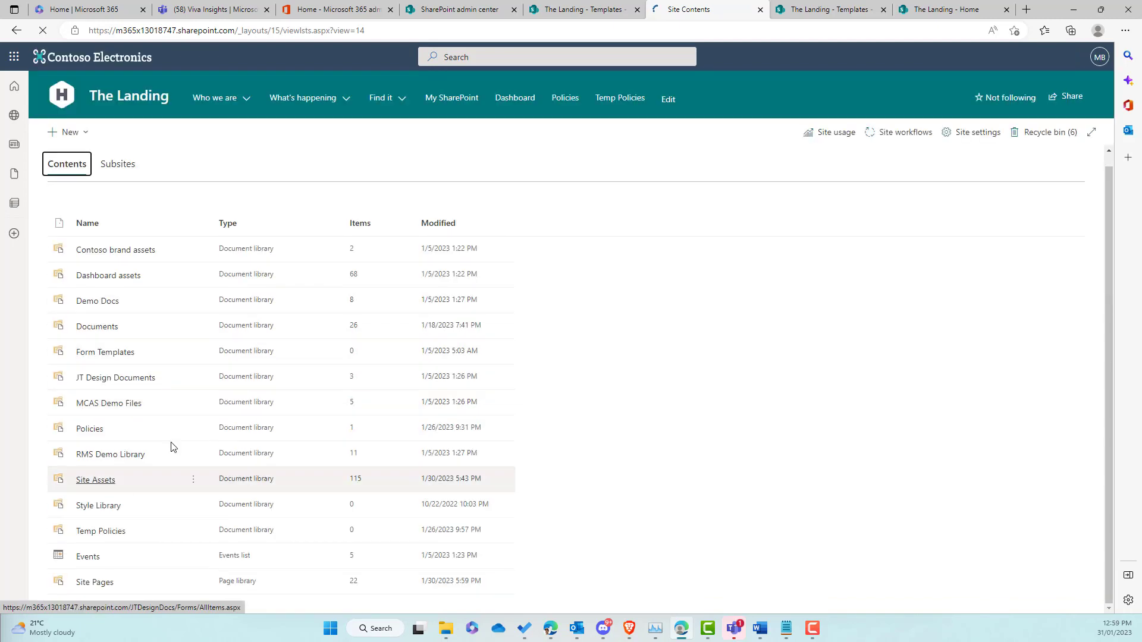
pyautogui.click(102, 589)
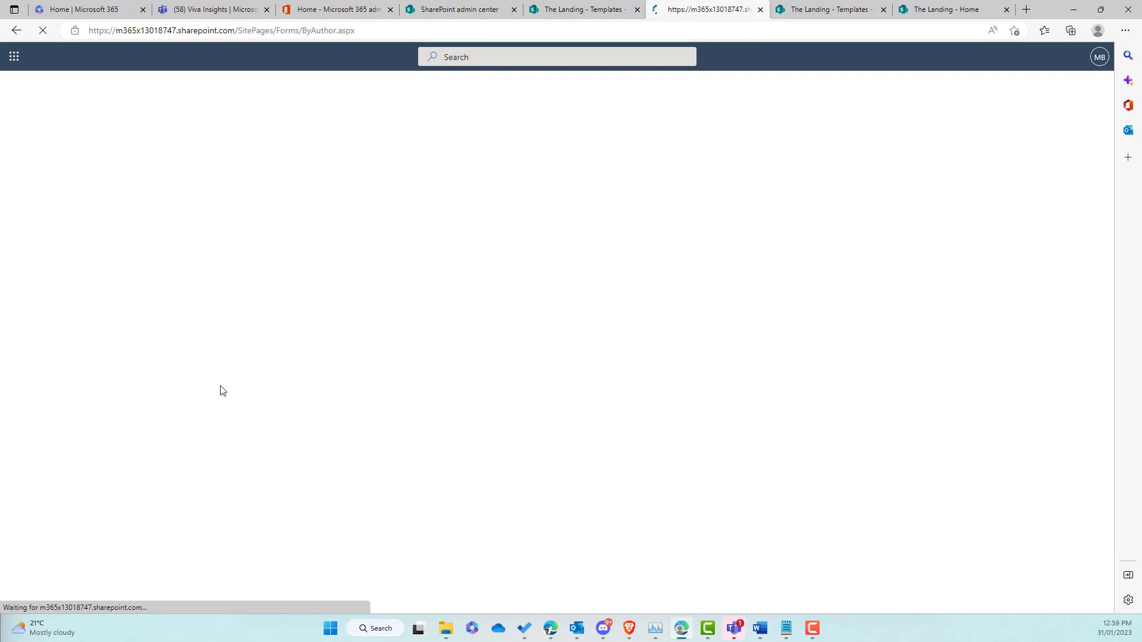
pyautogui.scroll(-4, 222, 391)
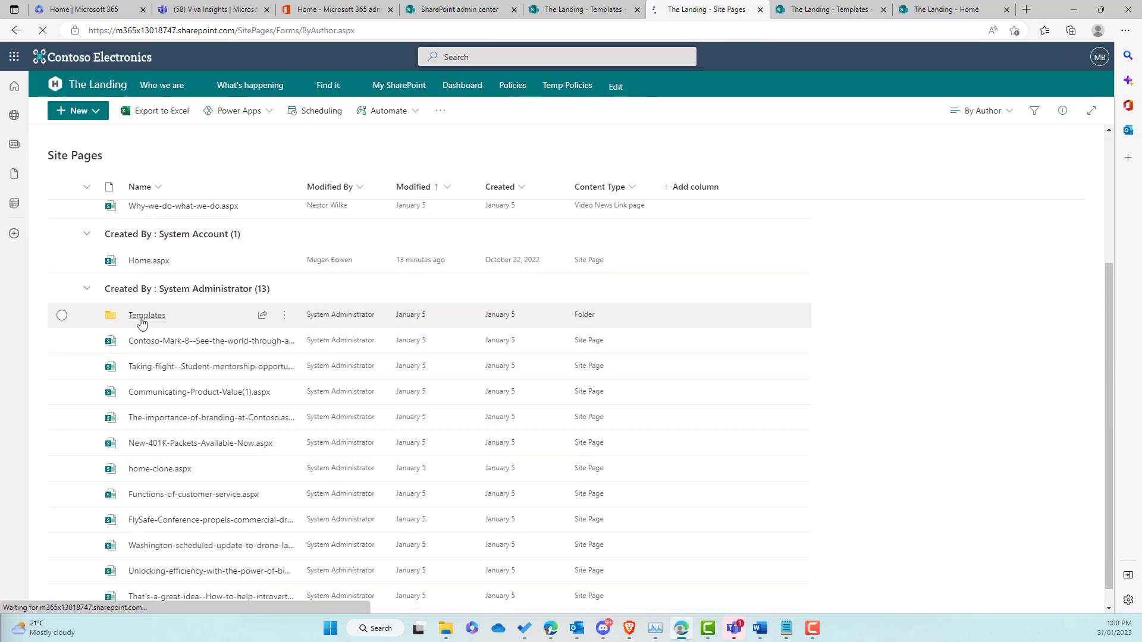
pyautogui.click(142, 316)
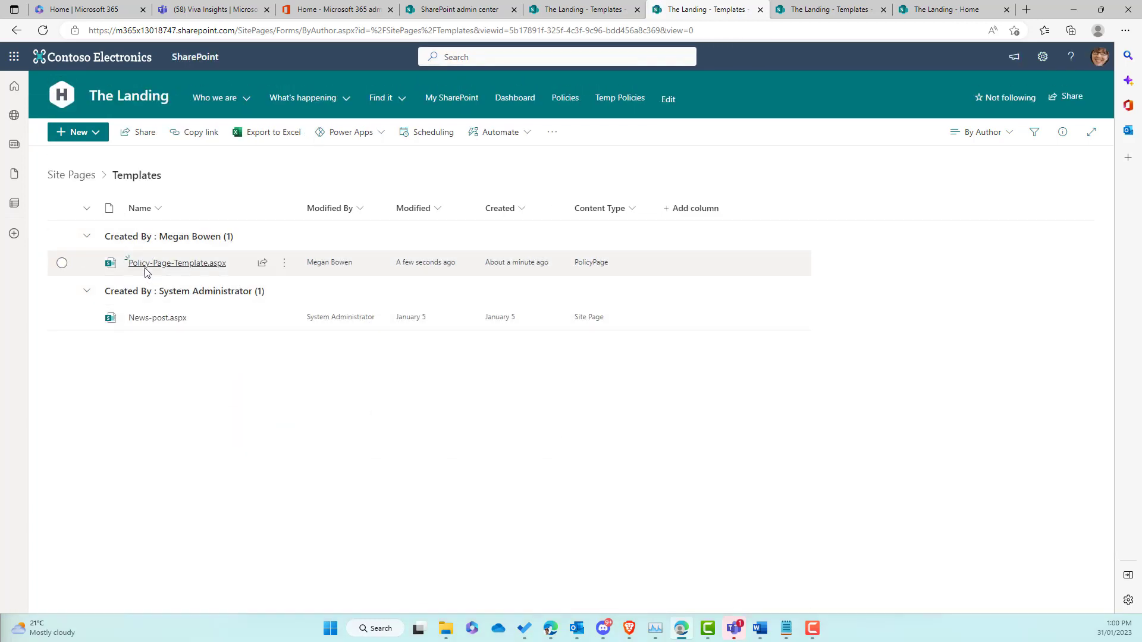
pyautogui.moveTo(147, 269)
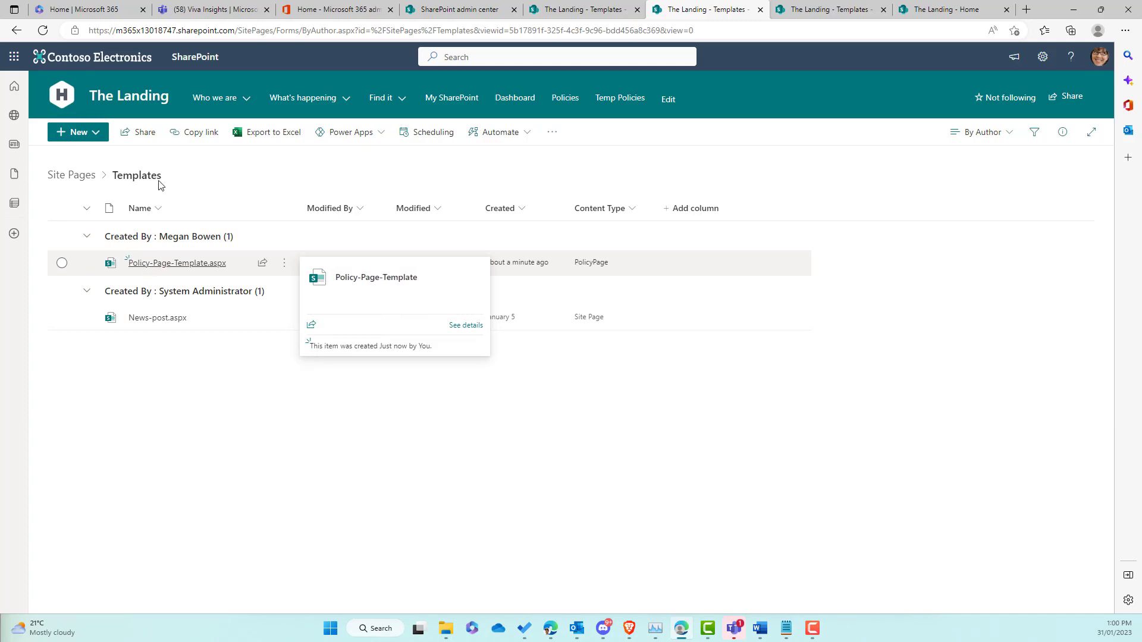
pyautogui.click(69, 175)
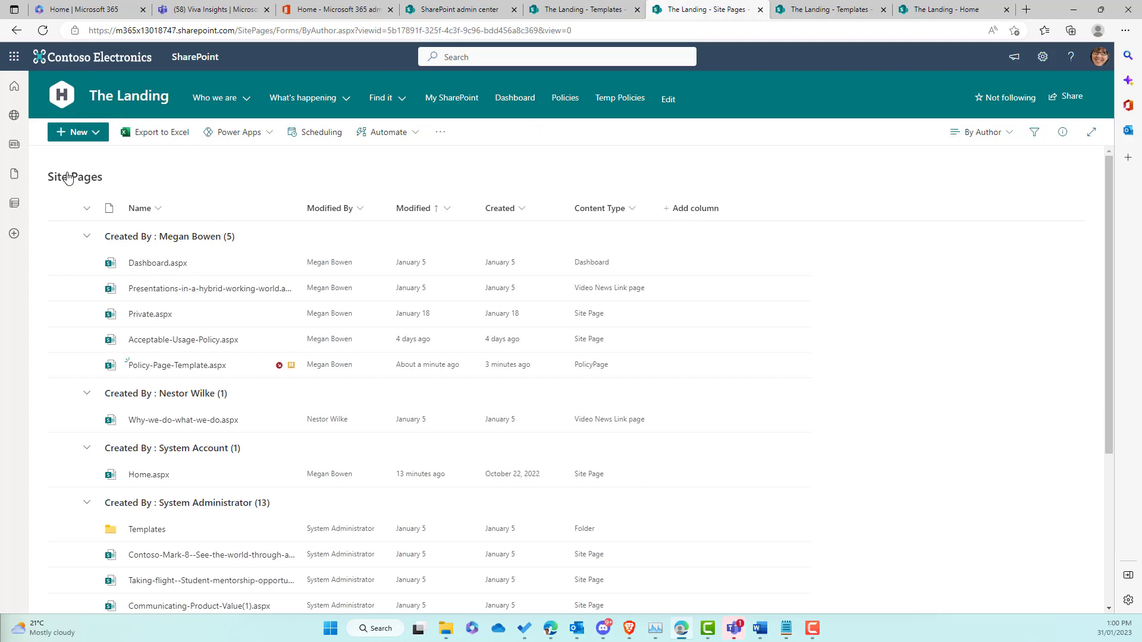
pyautogui.click(96, 133)
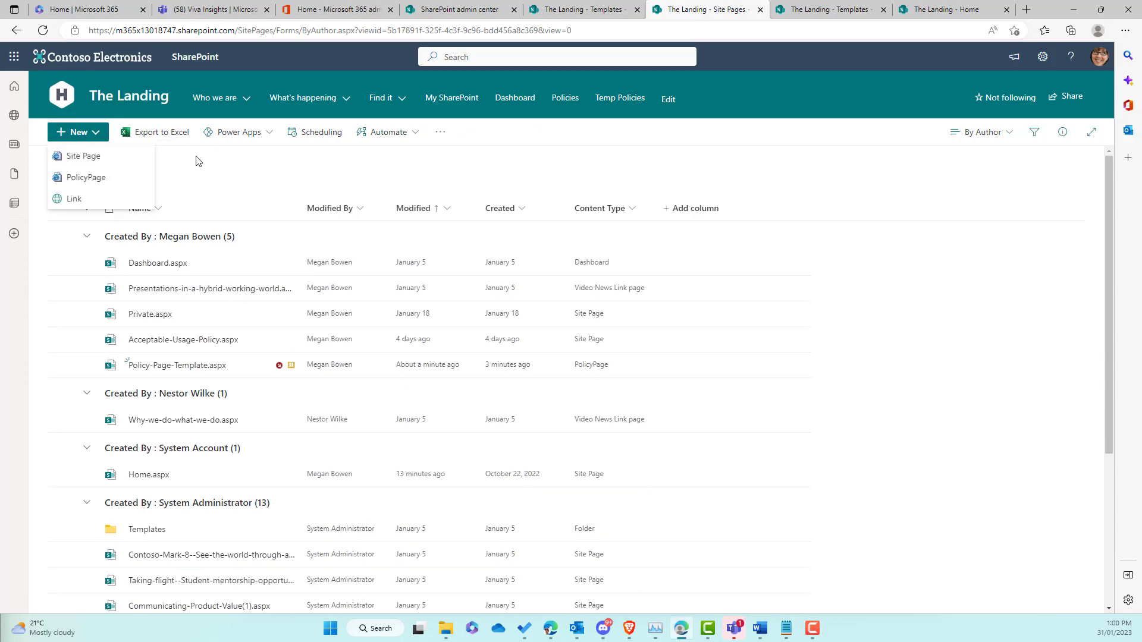
# From The Landing's home page, create a new page based on the saved Policy Page Template.
pyautogui.click(137, 99)
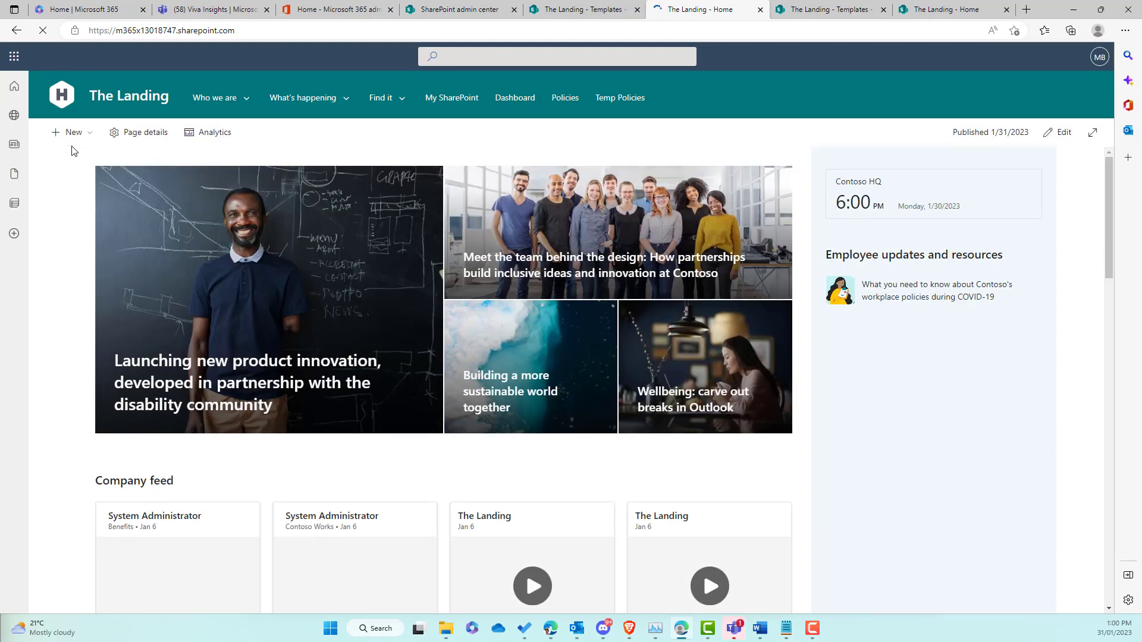
pyautogui.click(74, 135)
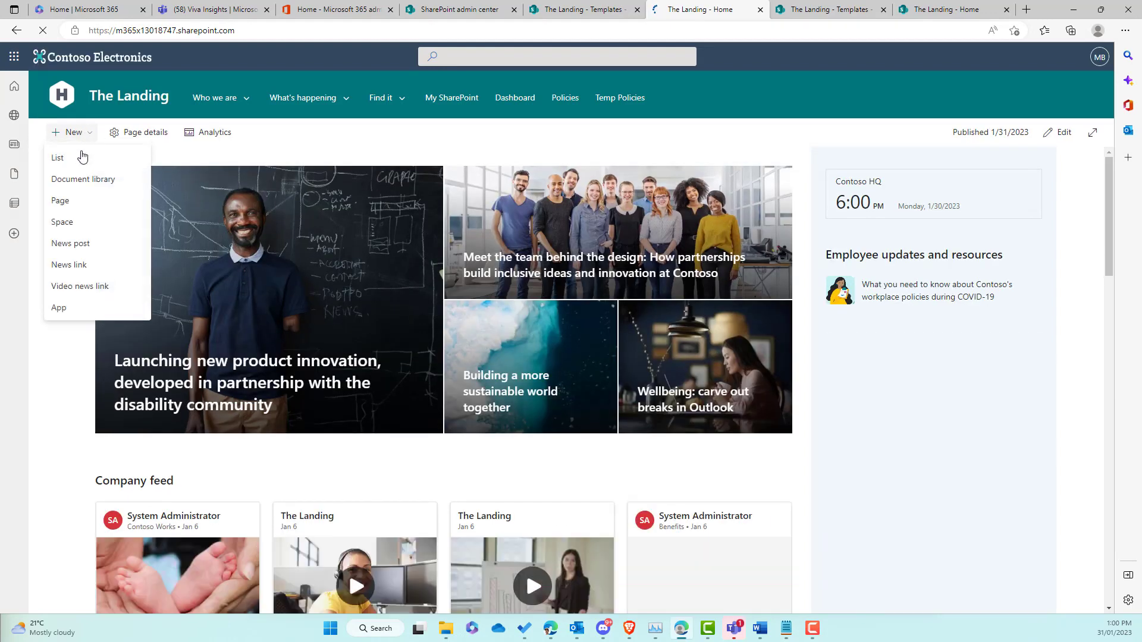
pyautogui.click(70, 205)
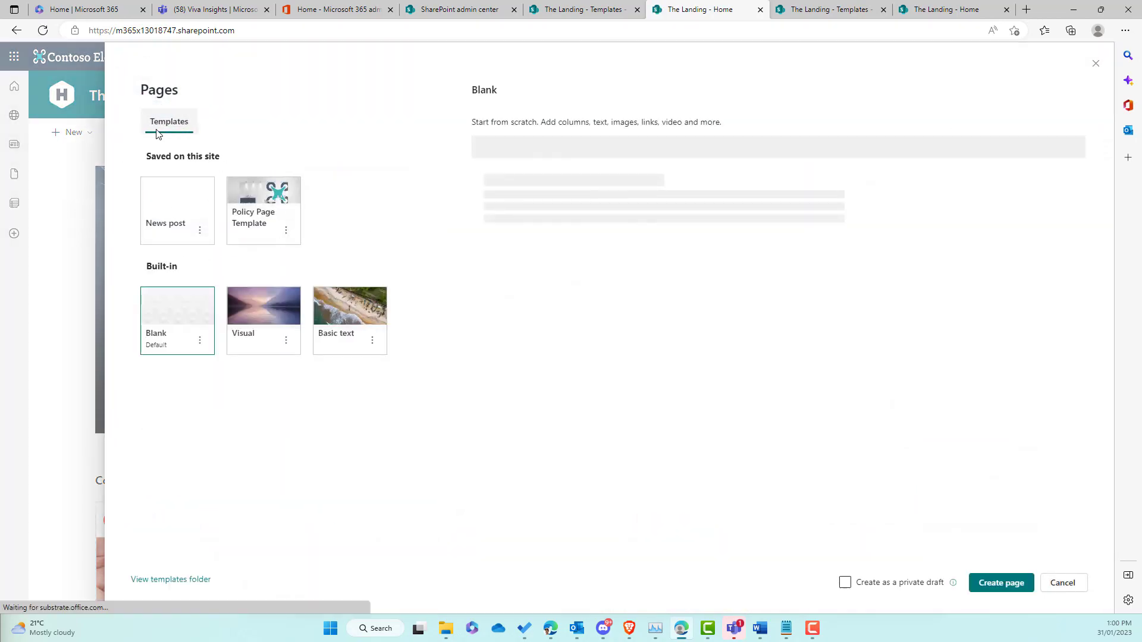
pyautogui.click(250, 220)
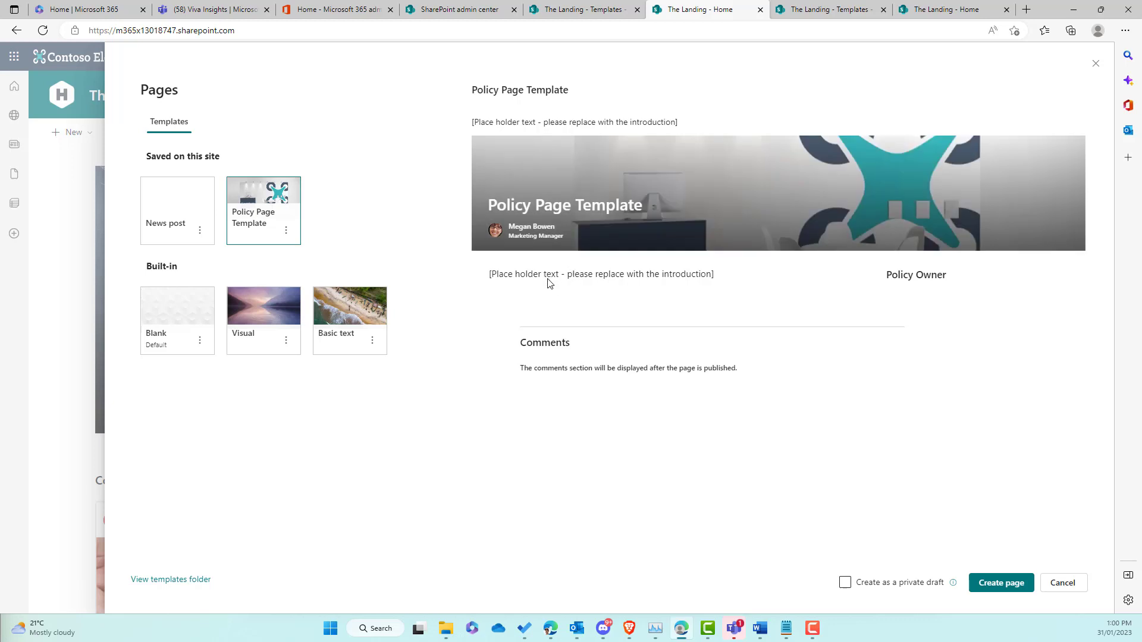
pyautogui.click(1006, 589)
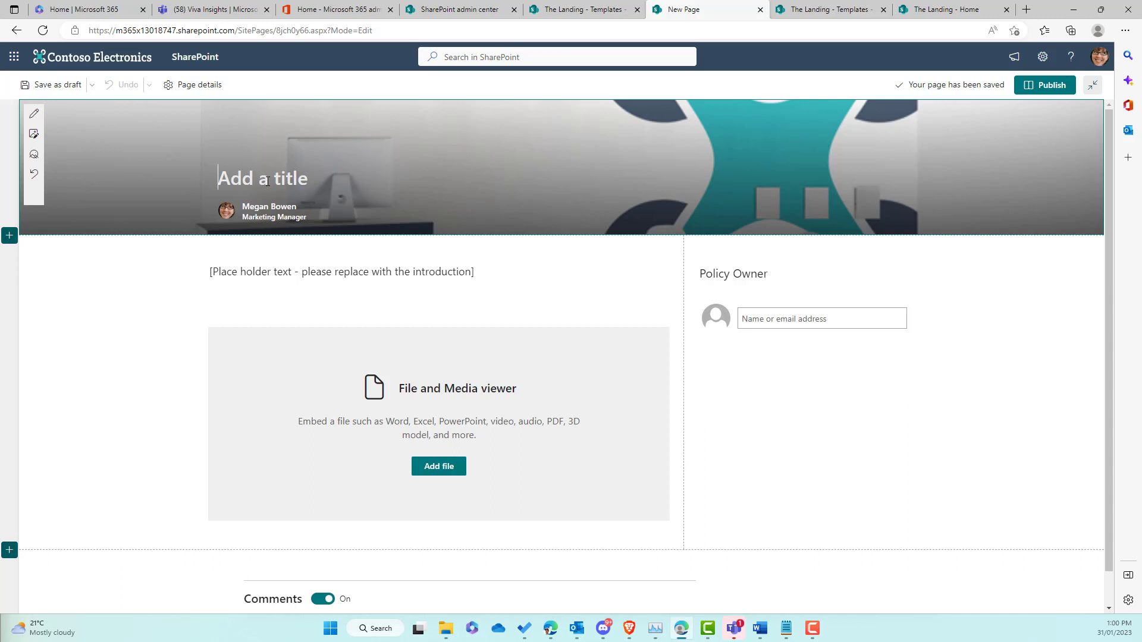
# Title the new page "How to apply for leave".
pyautogui.write('How t')
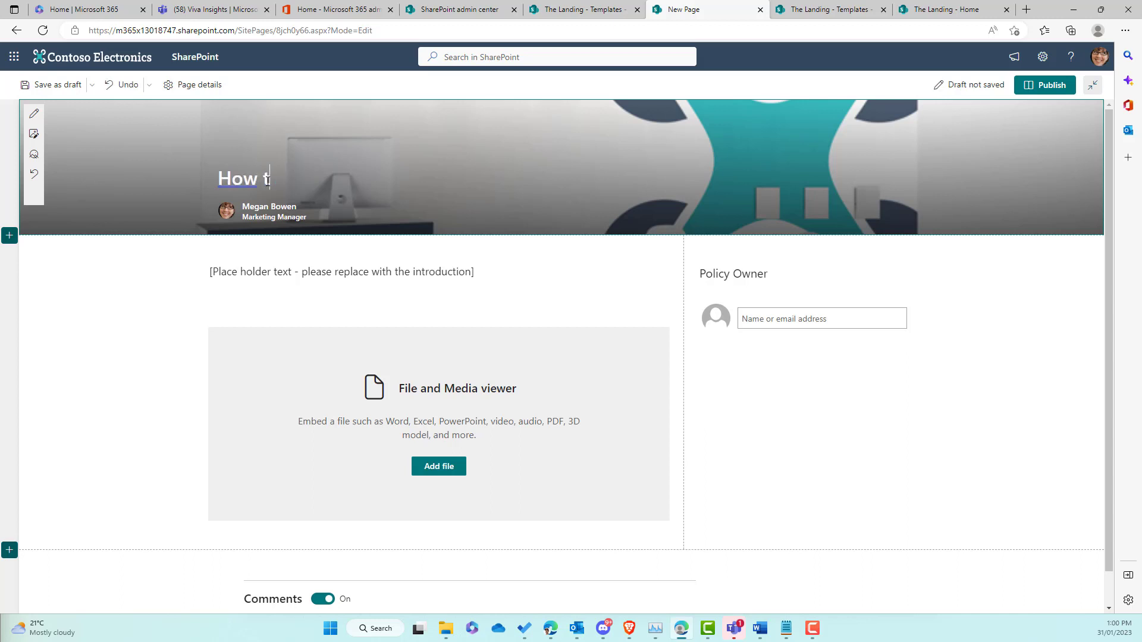
pyautogui.write('o apply for leave')
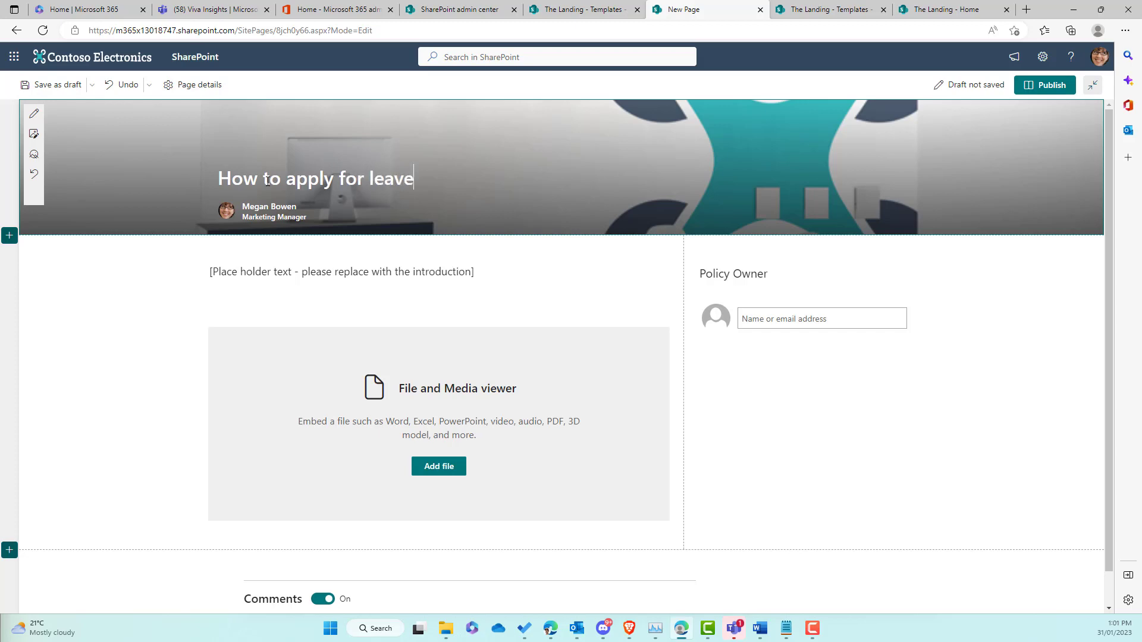
# Embed the recent Sales and Marketing Proposal Word document in the page's File and Media viewer.
pyautogui.click(446, 469)
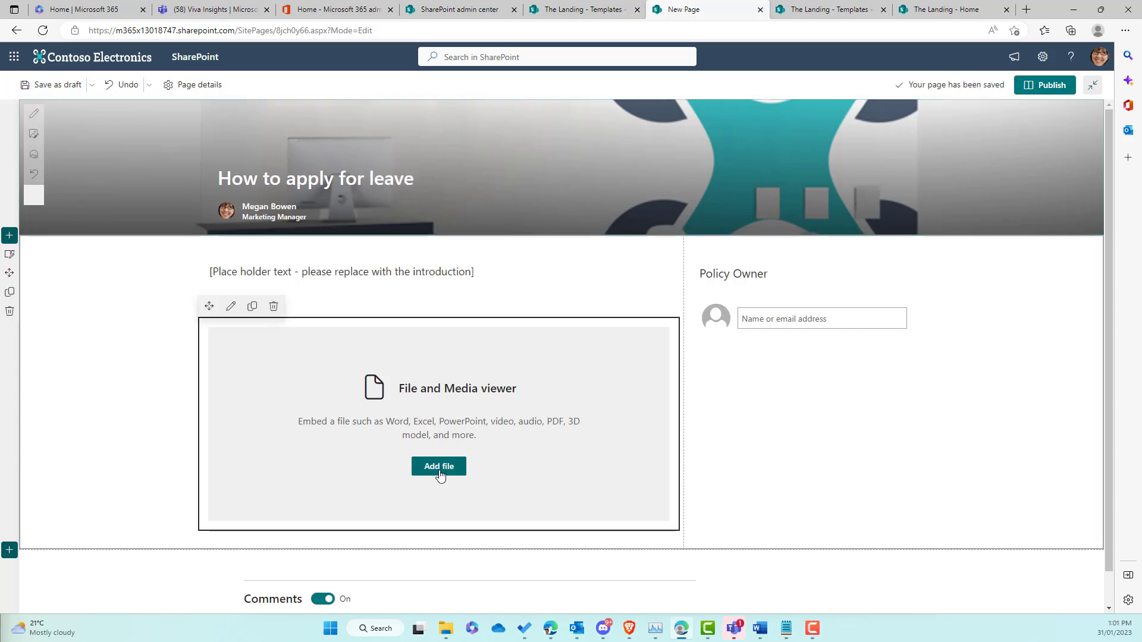
pyautogui.click(447, 468)
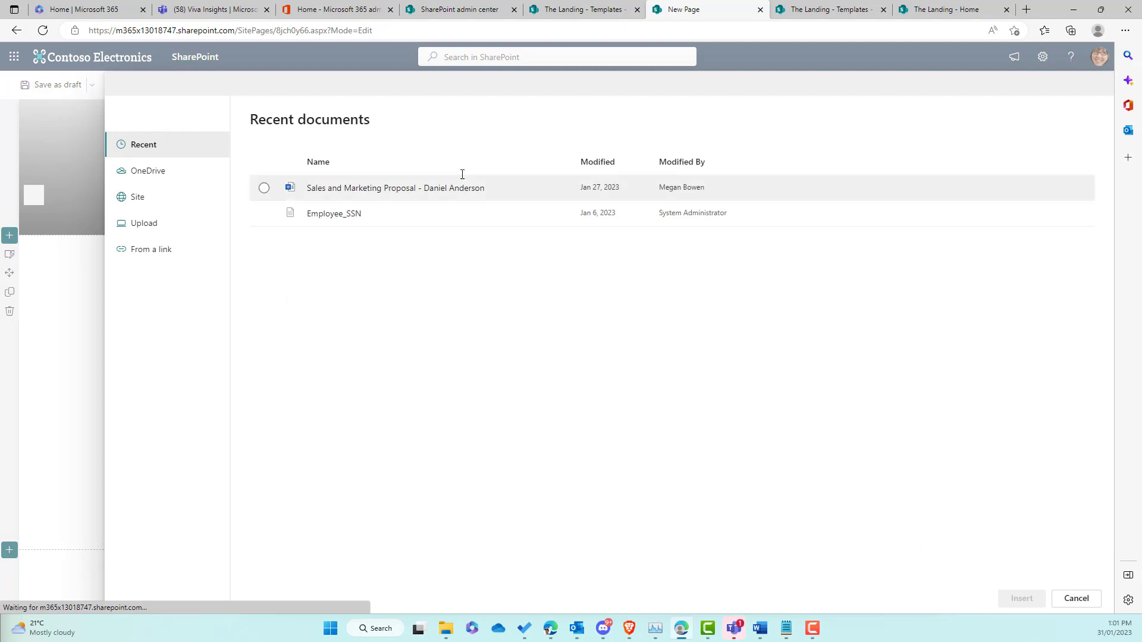
pyautogui.click(515, 196)
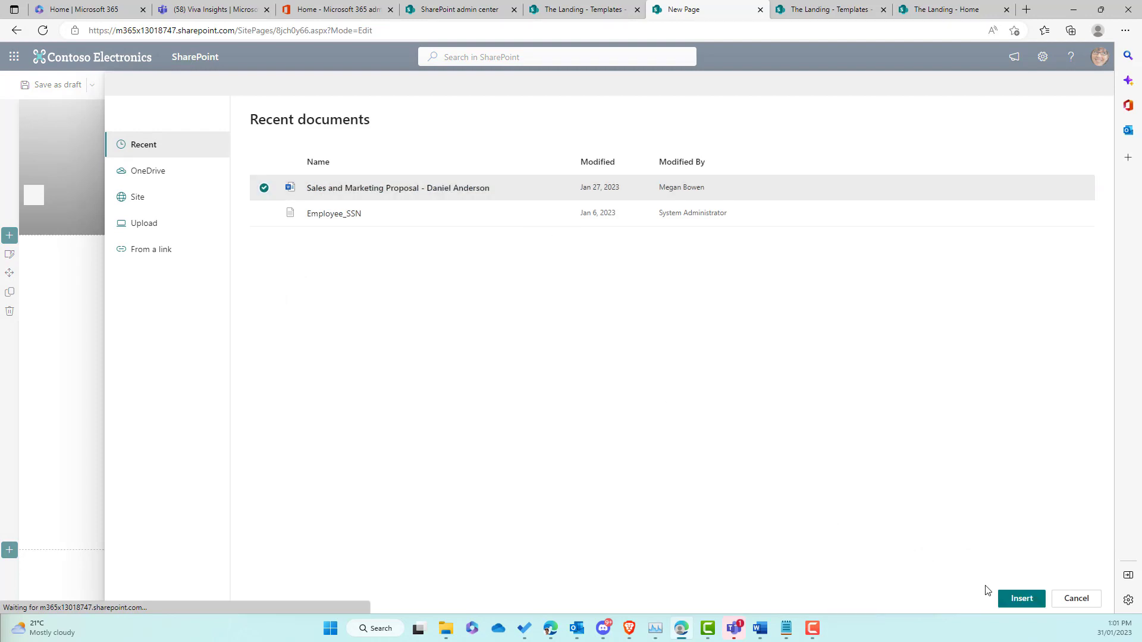
pyautogui.click(1020, 598)
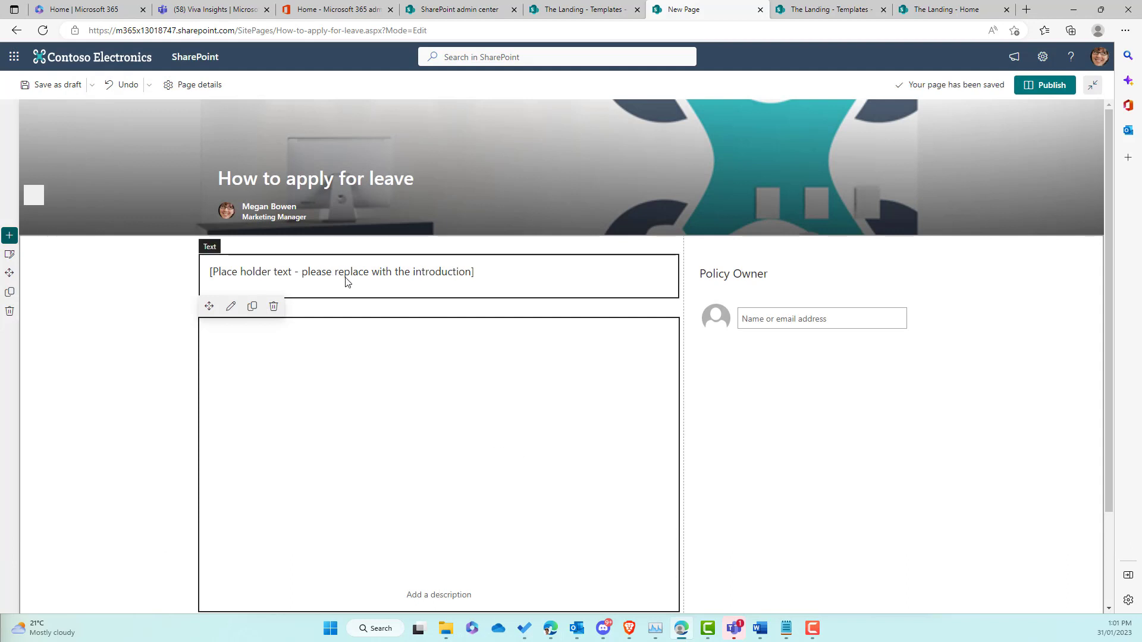
pyautogui.click(463, 271)
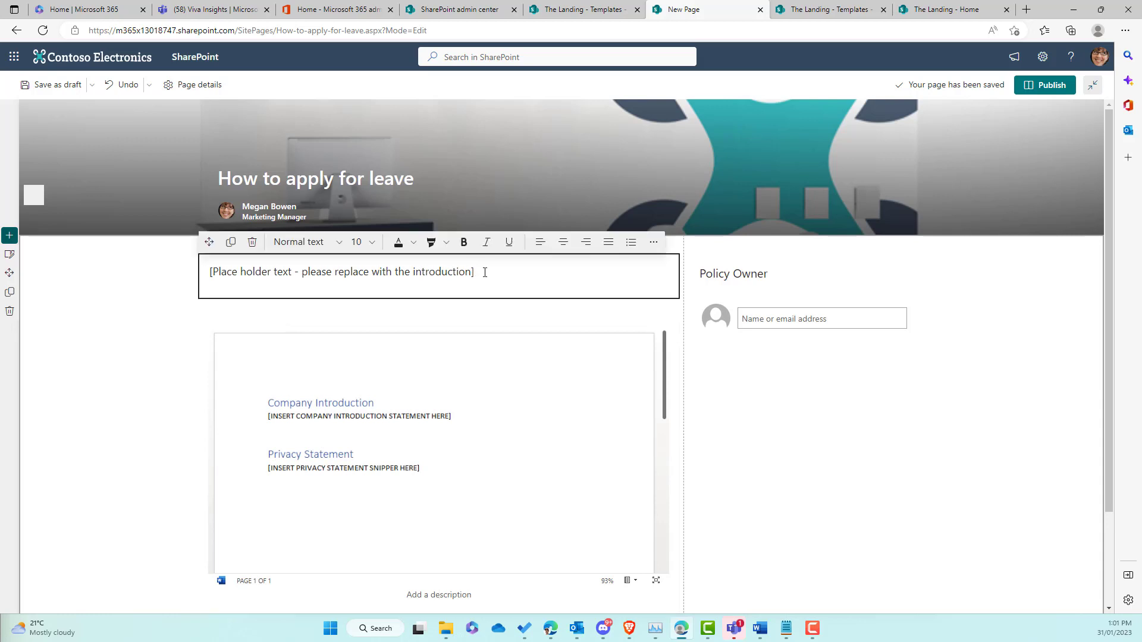
# Add the director found by searching "nes" as the Policy Owner and publish the leave page.
pyautogui.click(791, 320)
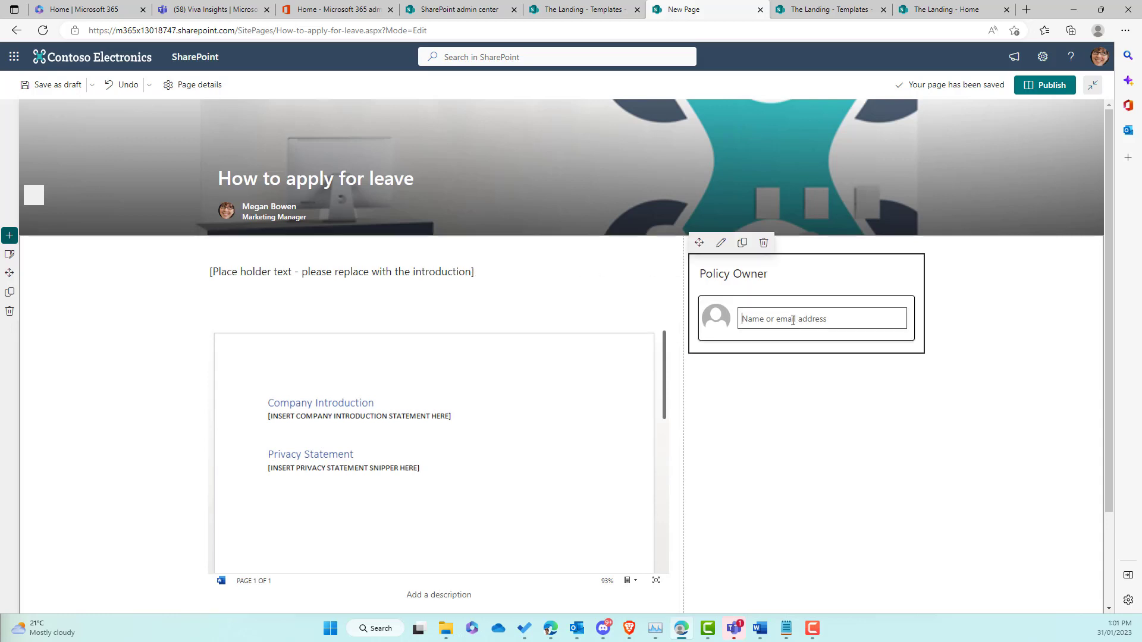
pyautogui.write('nes')
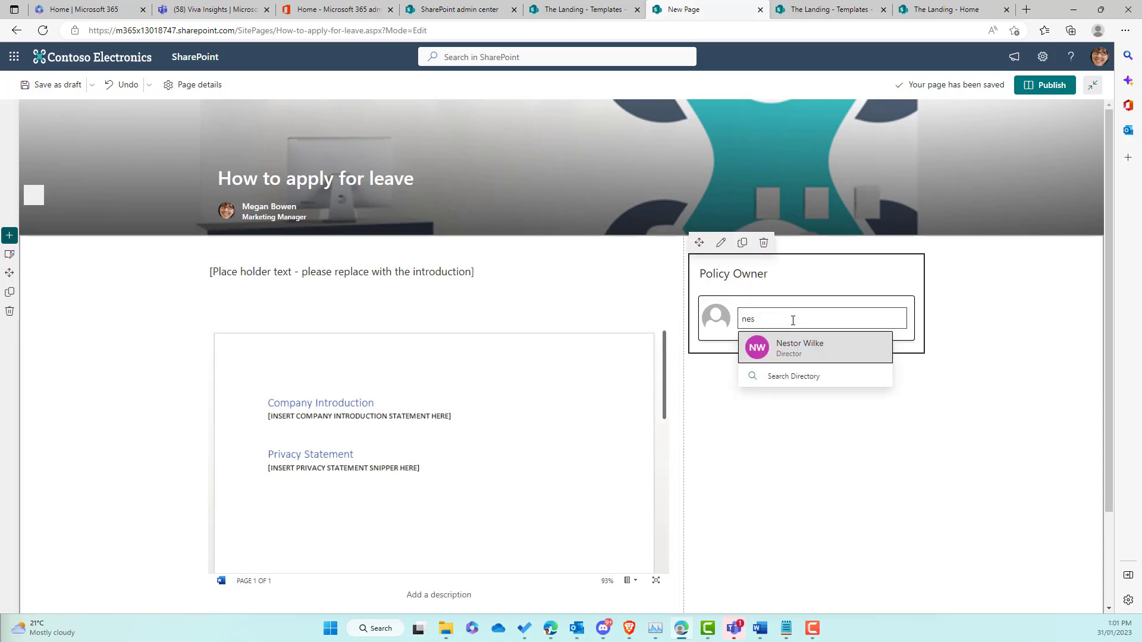
pyautogui.click(798, 348)
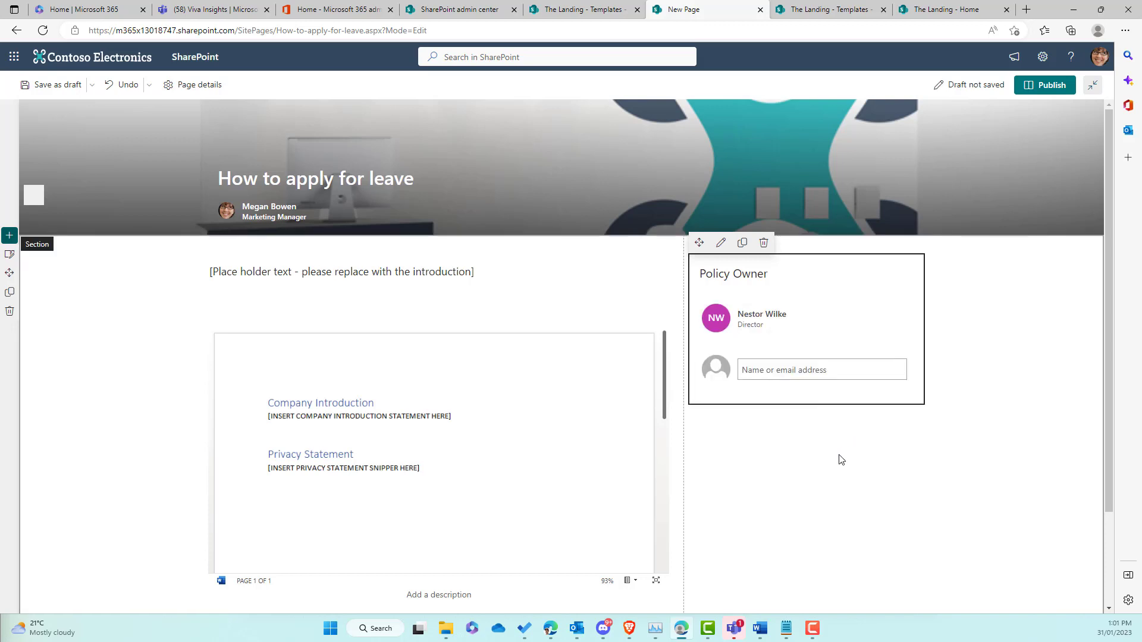
pyautogui.click(1034, 89)
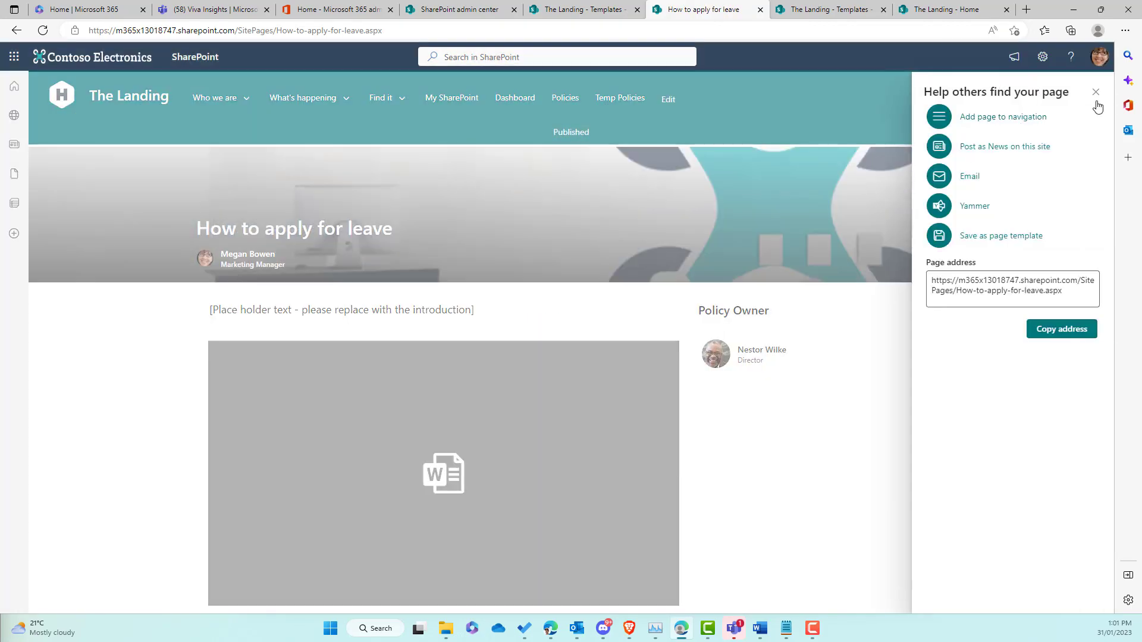
pyautogui.click(1096, 92)
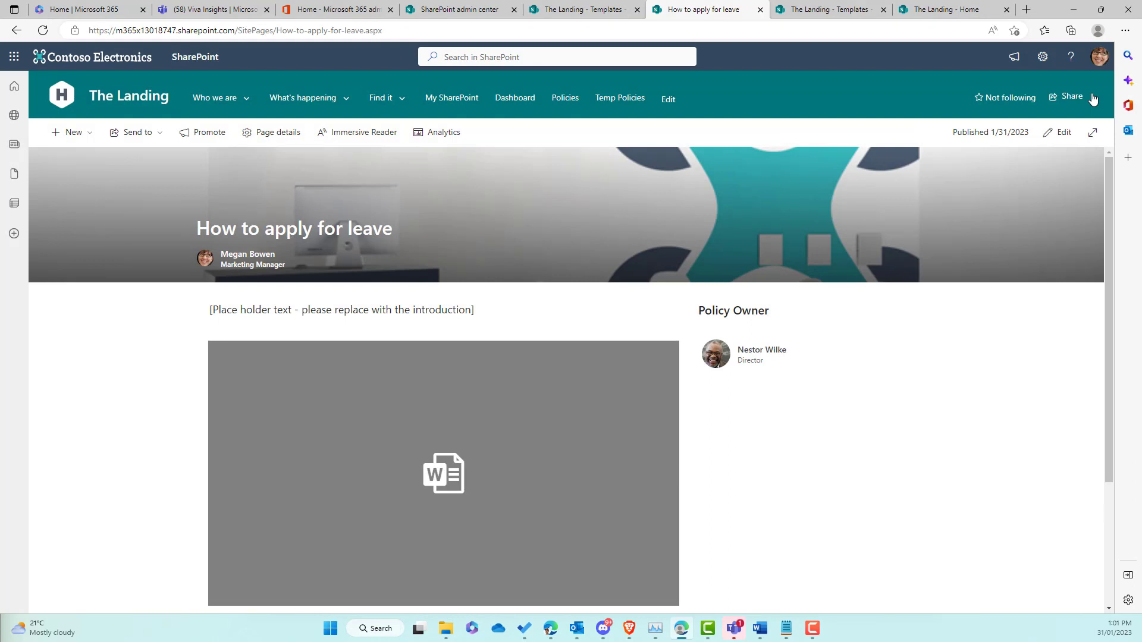
# Delete Policy-Page-Template.aspx from the root of the site's Site Pages library and check the copy in its Templates folder.
pyautogui.click(1043, 57)
pyautogui.click(972, 168)
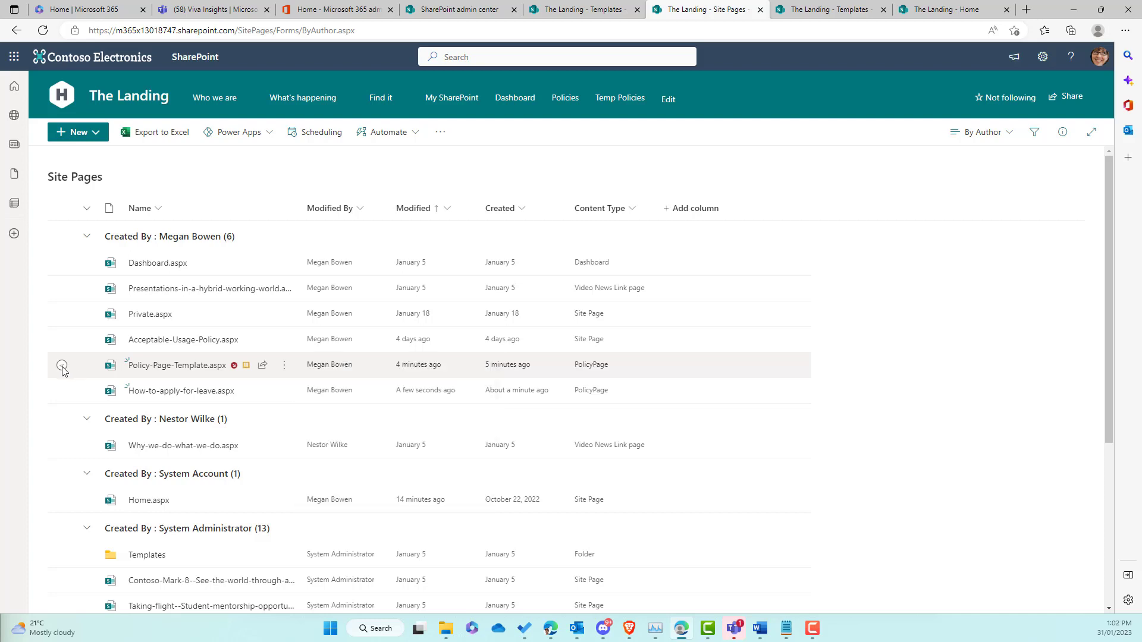
pyautogui.click(62, 365)
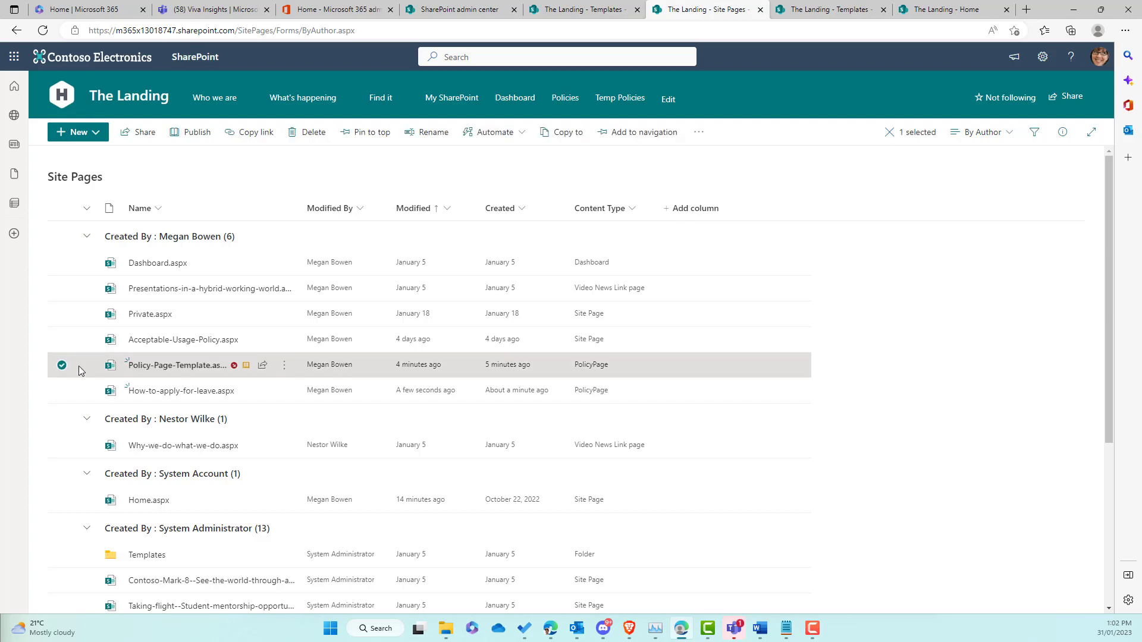
pyautogui.click(306, 139)
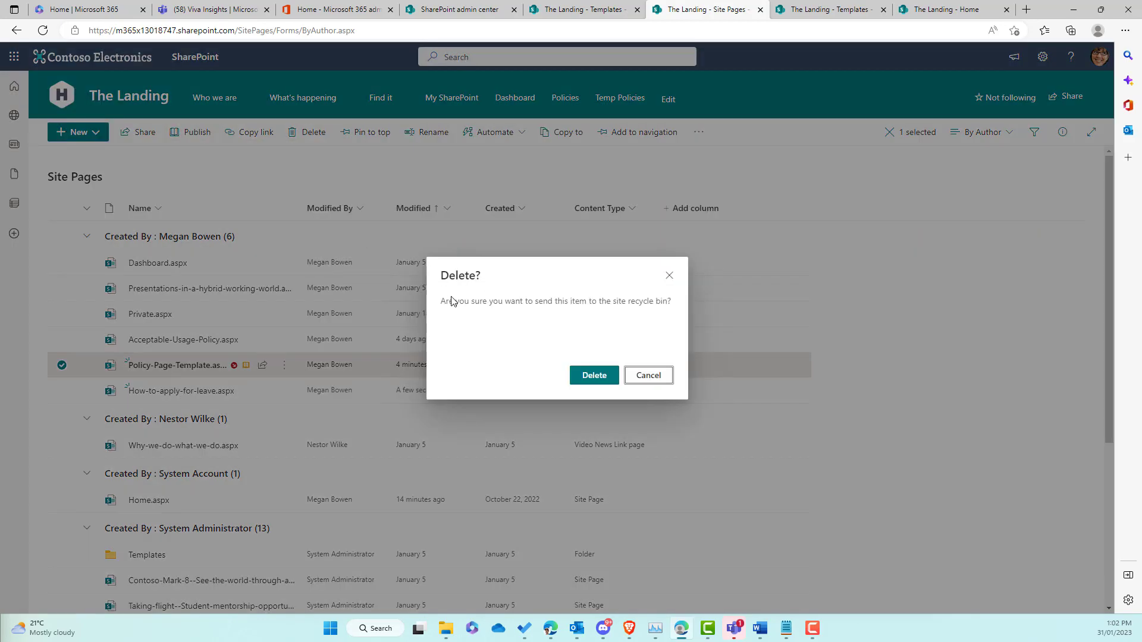
pyautogui.click(594, 378)
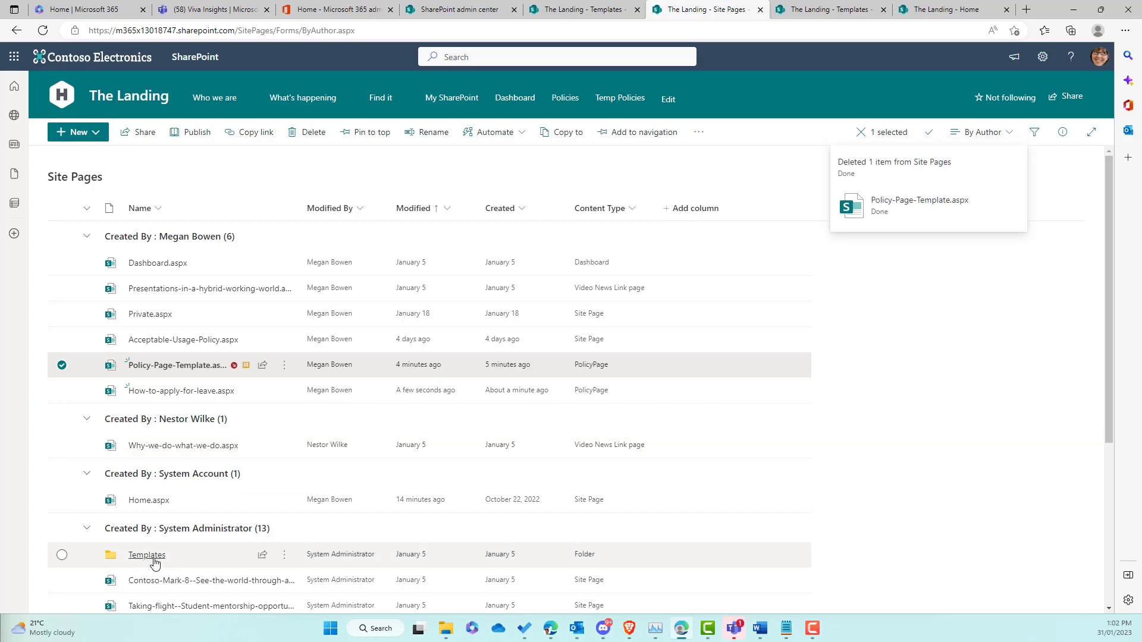
pyautogui.click(146, 532)
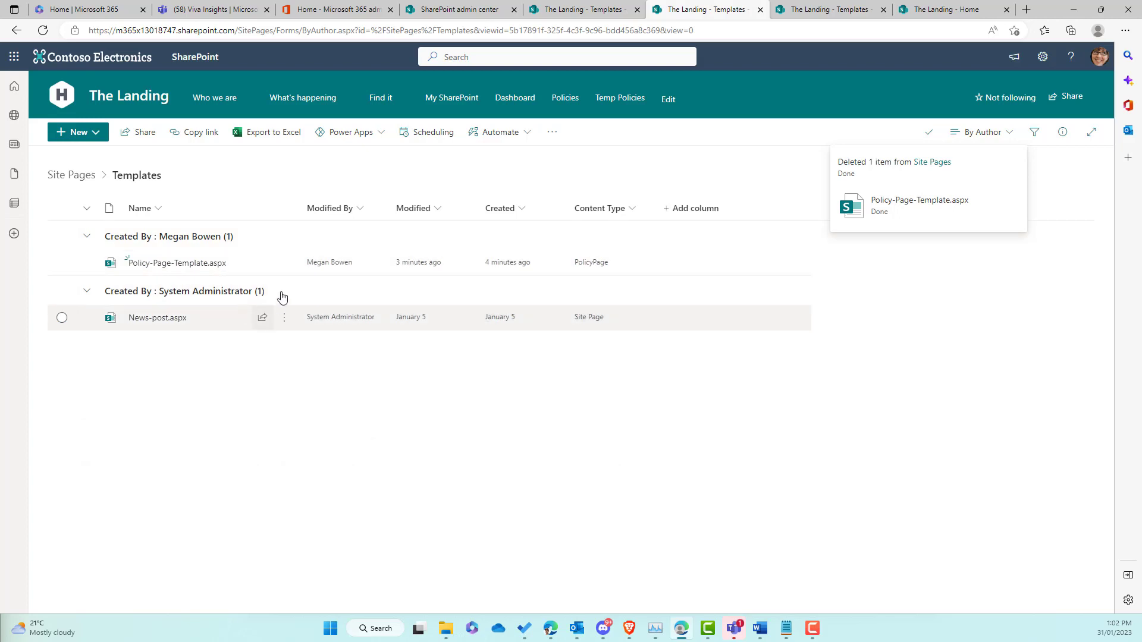
pyautogui.click(72, 174)
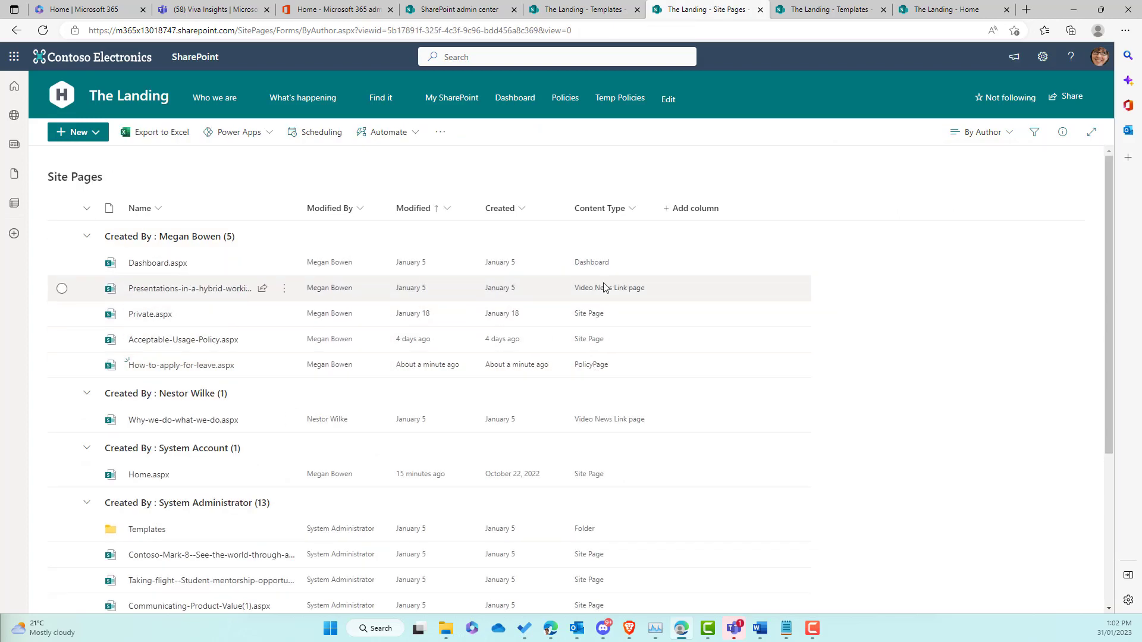
# Filter the Site Pages library by the PolicyPage content type.
pyautogui.click(631, 209)
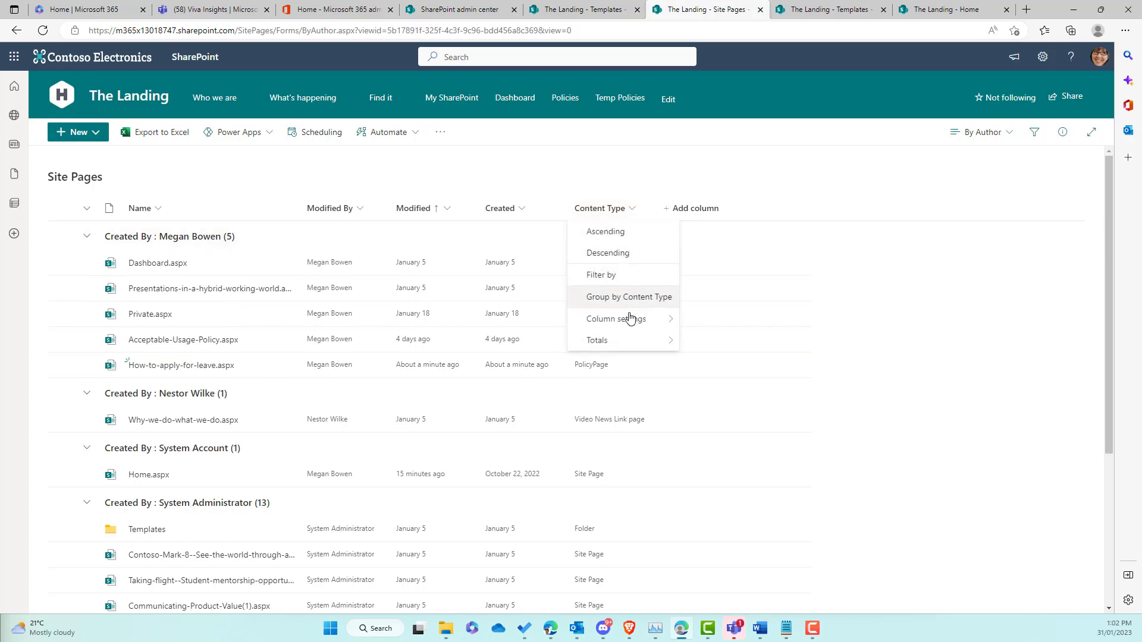
pyautogui.click(600, 276)
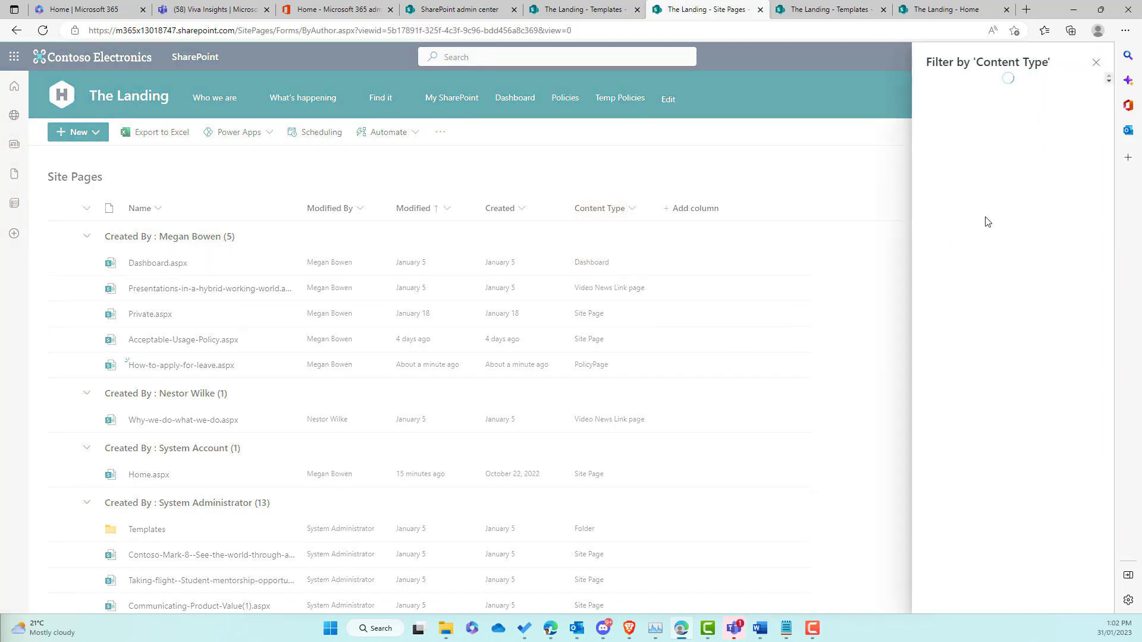
pyautogui.click(932, 104)
pyautogui.click(952, 201)
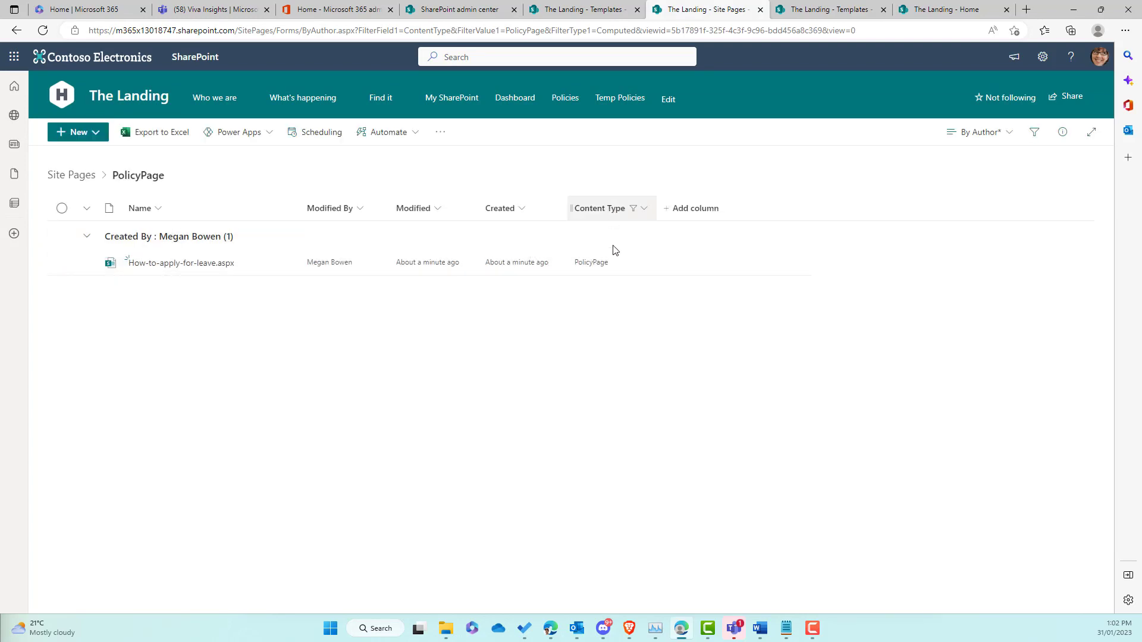
# Save the filtered library as a new public view named "Policy Page".
pyautogui.click(993, 134)
pyautogui.click(998, 351)
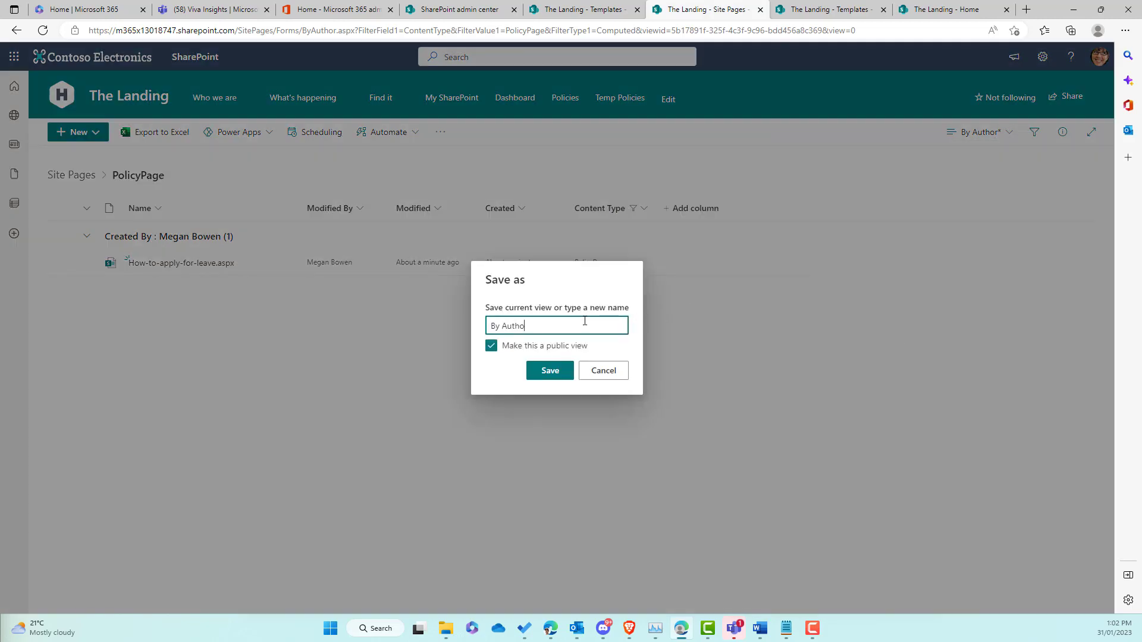
pyautogui.press('BackSpace')
pyautogui.press('BackSpace')
pyautogui.press('BackSpace')
pyautogui.press('BackSpace')
pyautogui.press('BackSpace')
pyautogui.press('BackSpace')
pyautogui.press('BackSpace')
pyautogui.press('BackSpace')
pyautogui.press('BackSpace')
pyautogui.write('P')
pyautogui.click(554, 376)
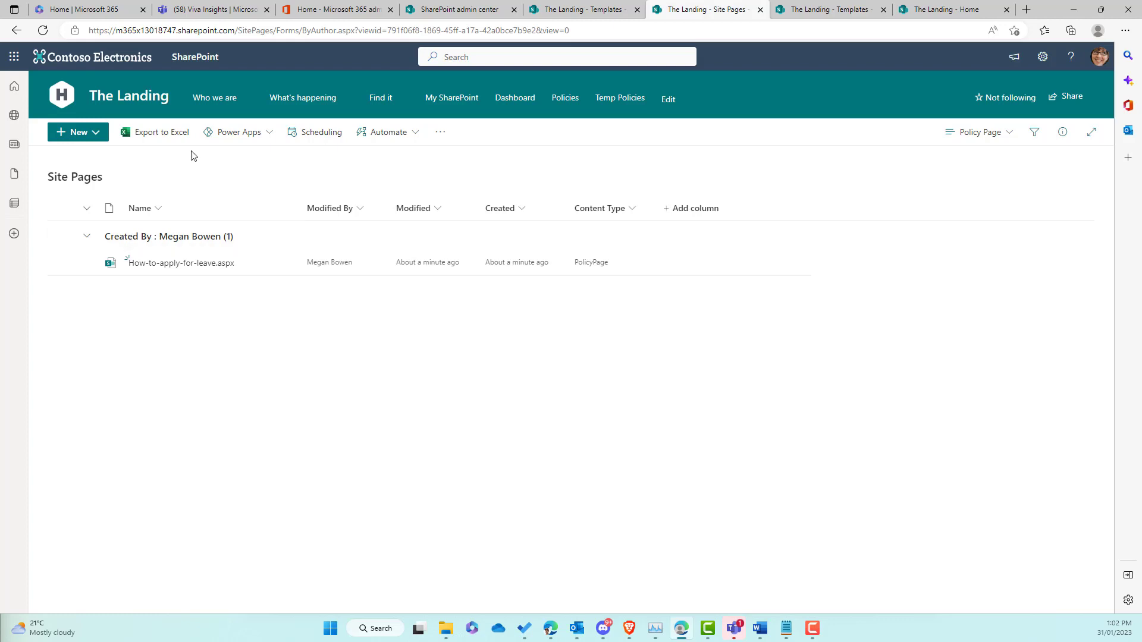
# Edit The Landing's home page and add a Highlighted content web part above the Company feed.
pyautogui.click(152, 102)
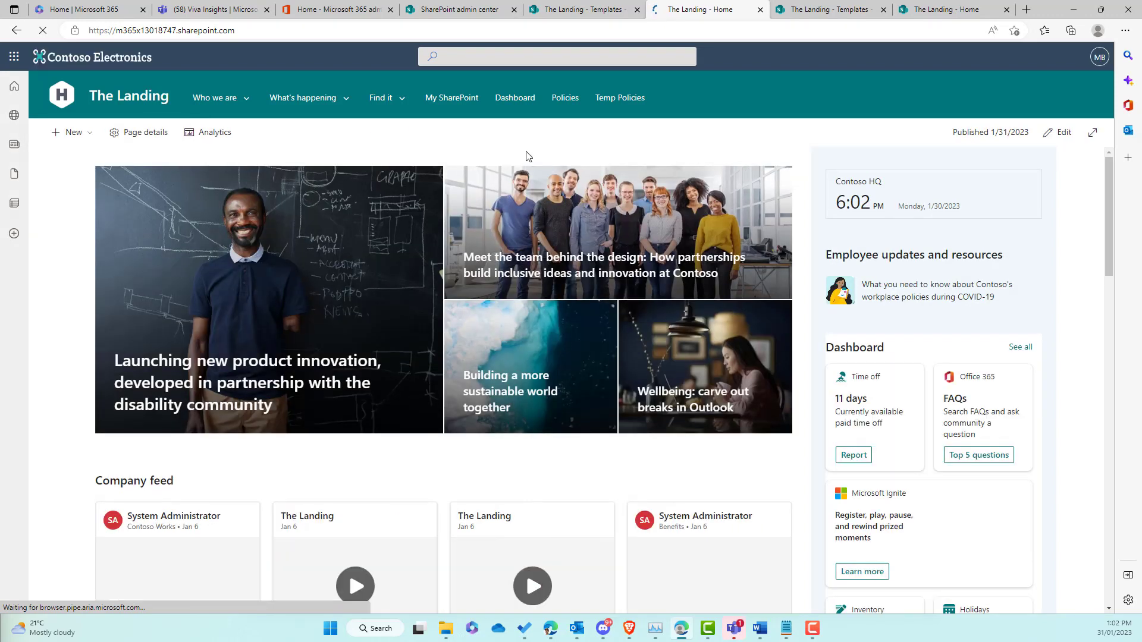
pyautogui.click(1057, 132)
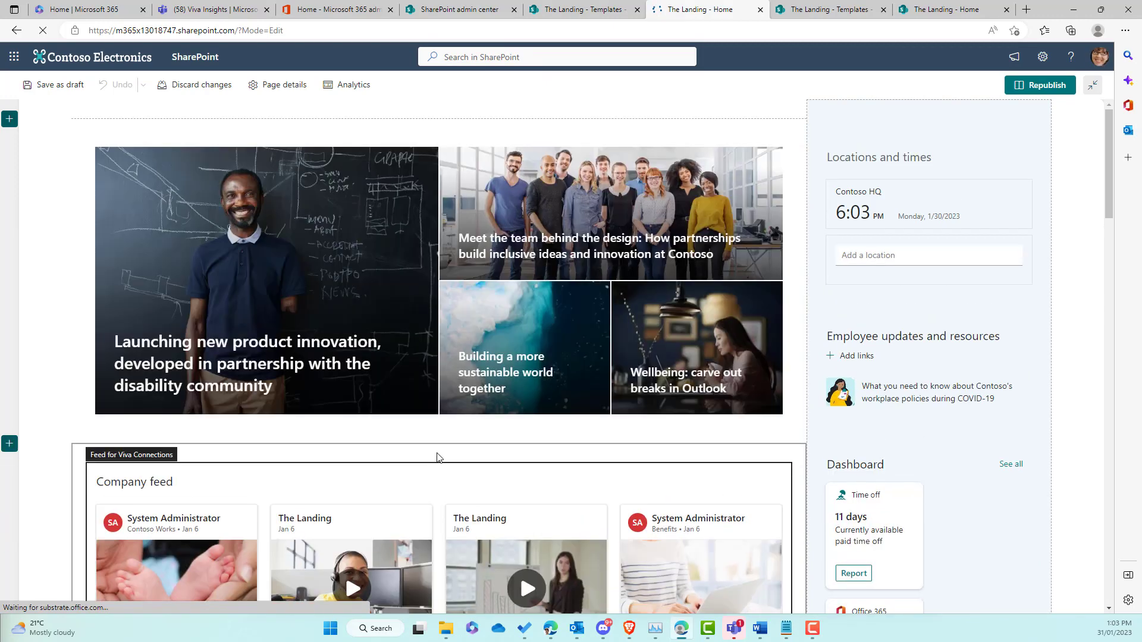
pyautogui.click(438, 452)
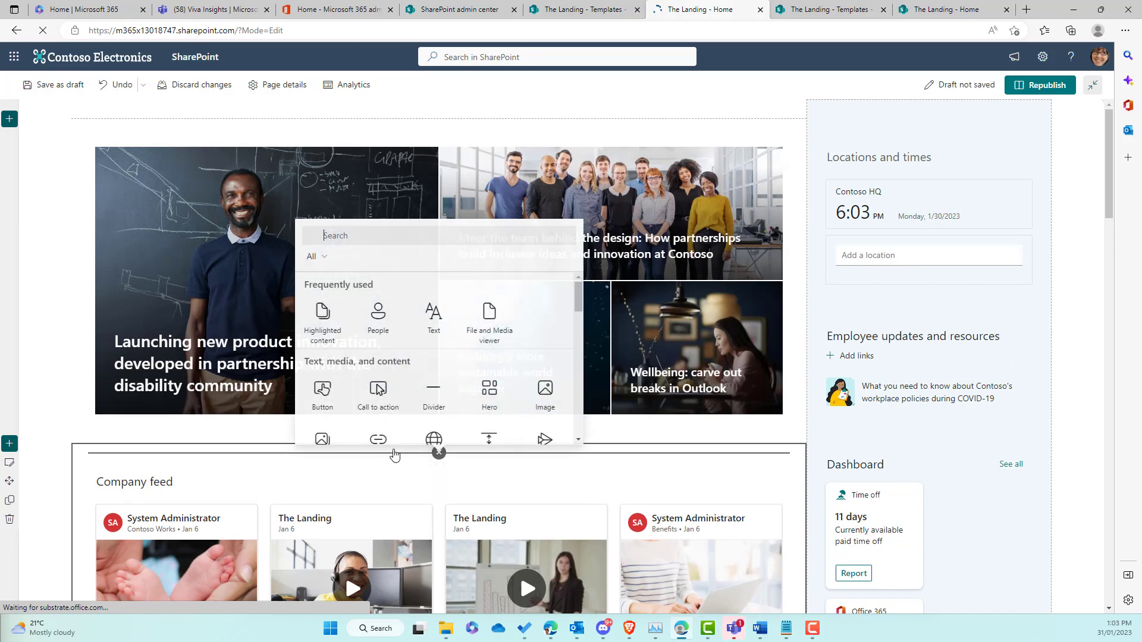
pyautogui.scroll(-1, 395, 456)
pyautogui.click(438, 375)
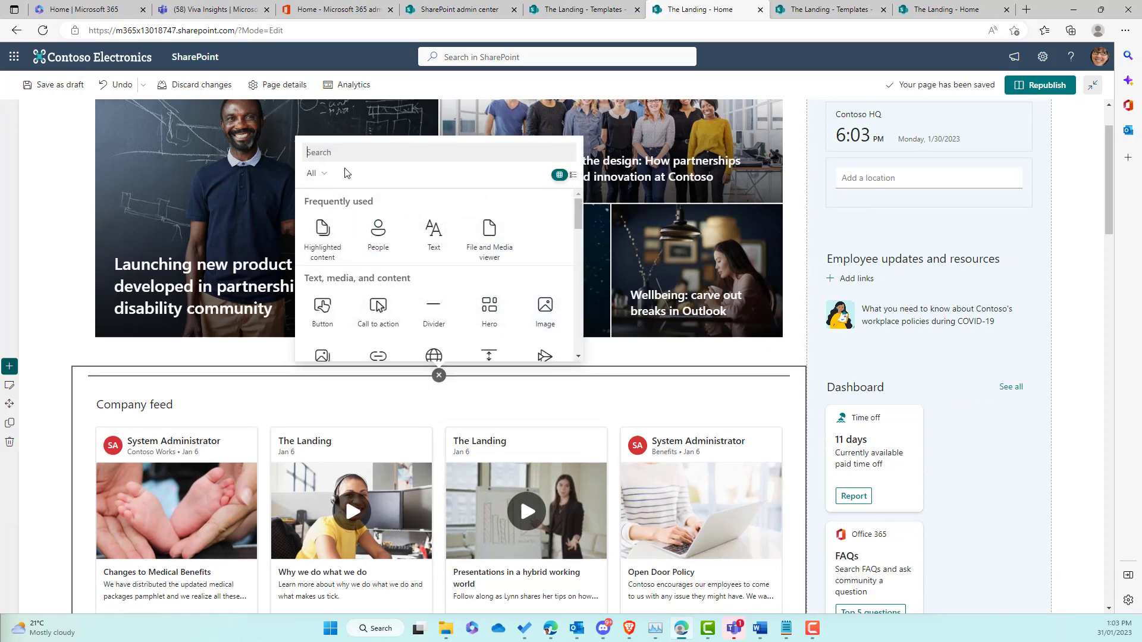
pyautogui.click(321, 238)
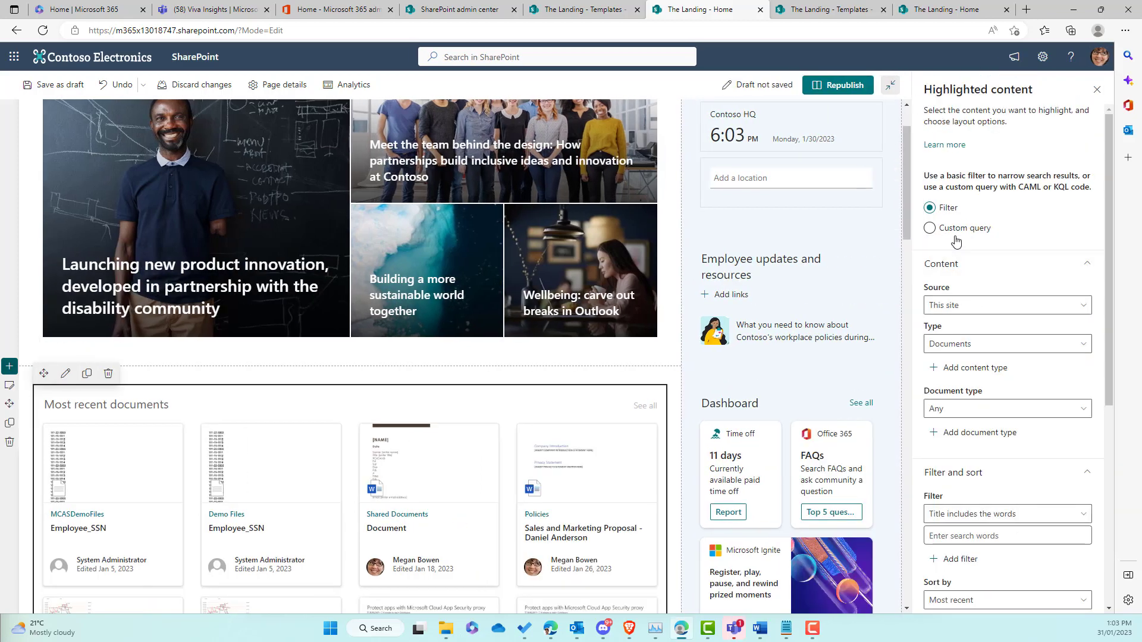
# Set the Highlighted content source to All sites and its content type to Pages.
pyautogui.click(973, 307)
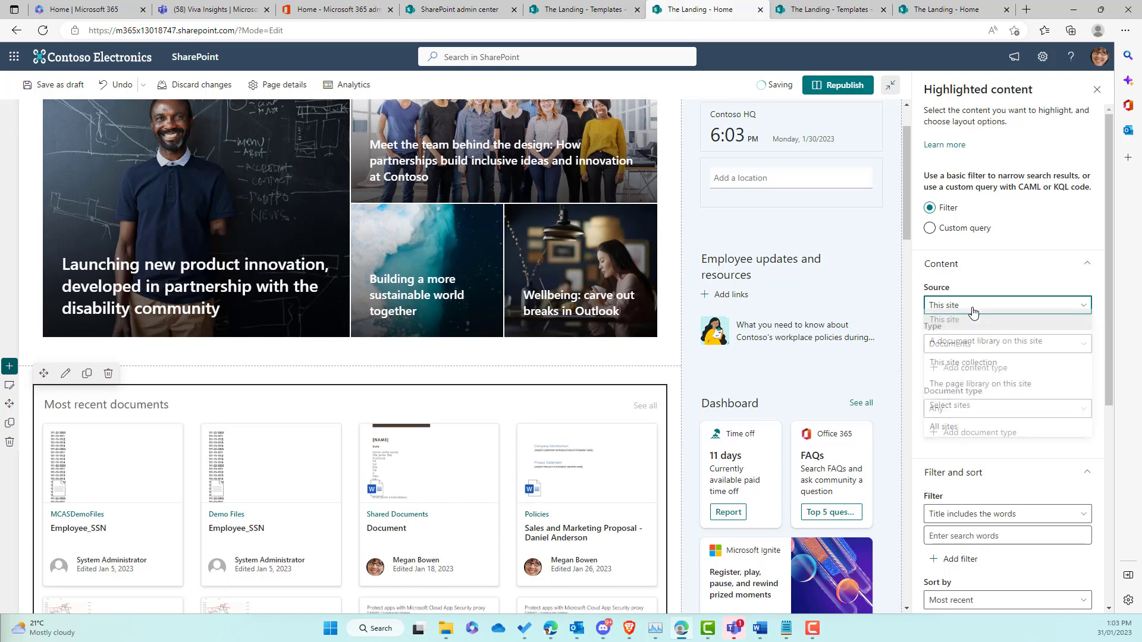
pyautogui.click(969, 428)
pyautogui.click(968, 345)
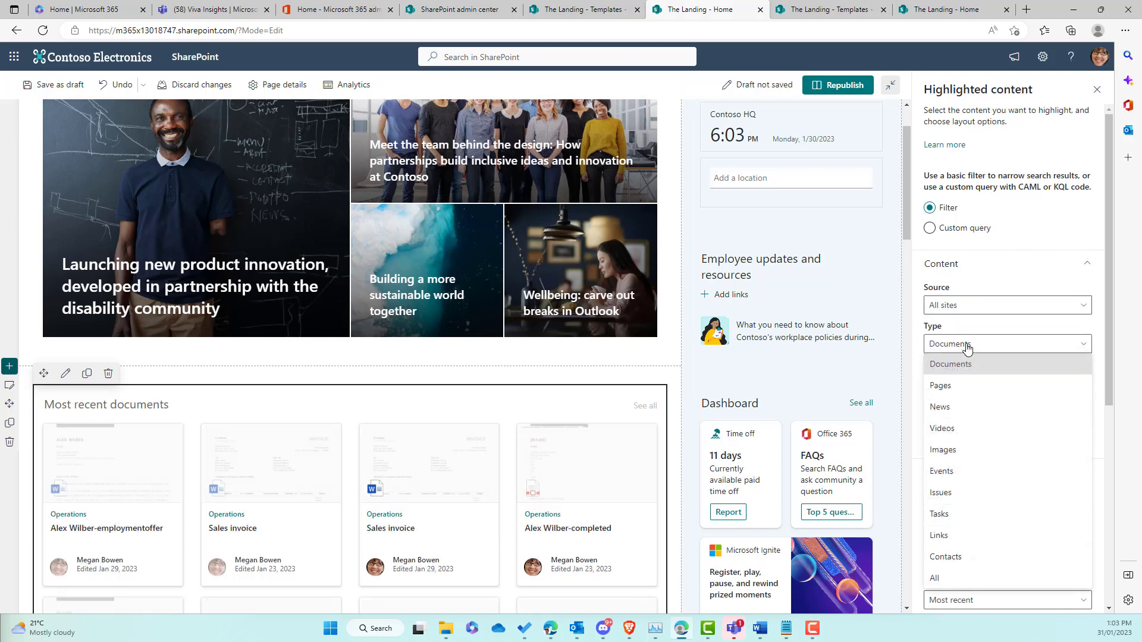
pyautogui.click(952, 387)
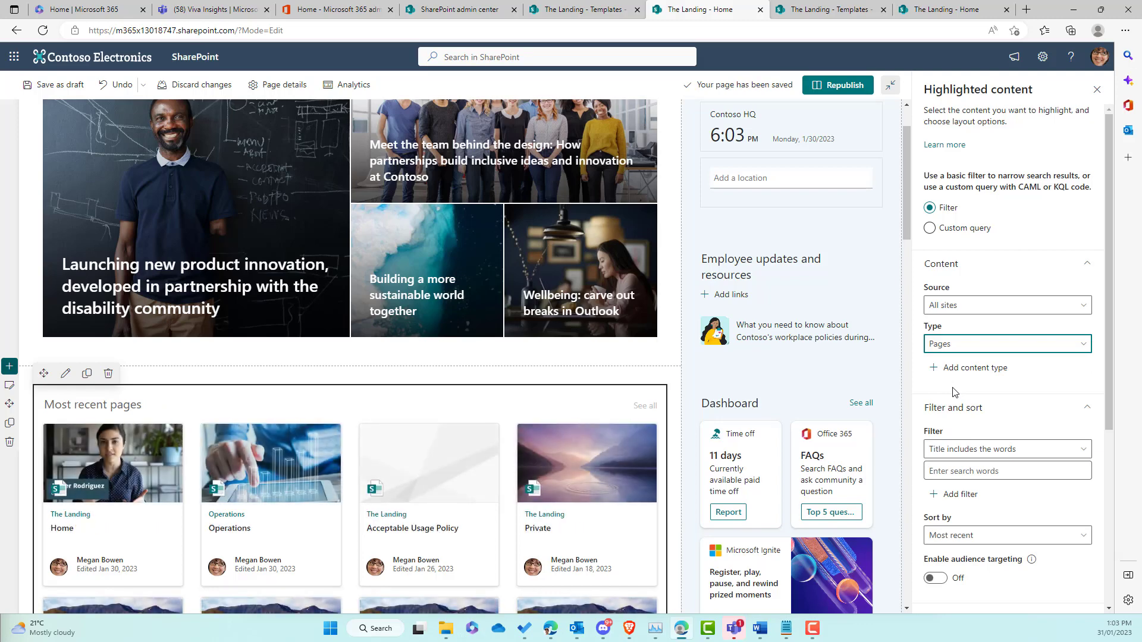
# Filter the highlighted pages by managed property, finding properties with "ContentType" and choosing SPContentType.
pyautogui.scroll(-1, 975, 326)
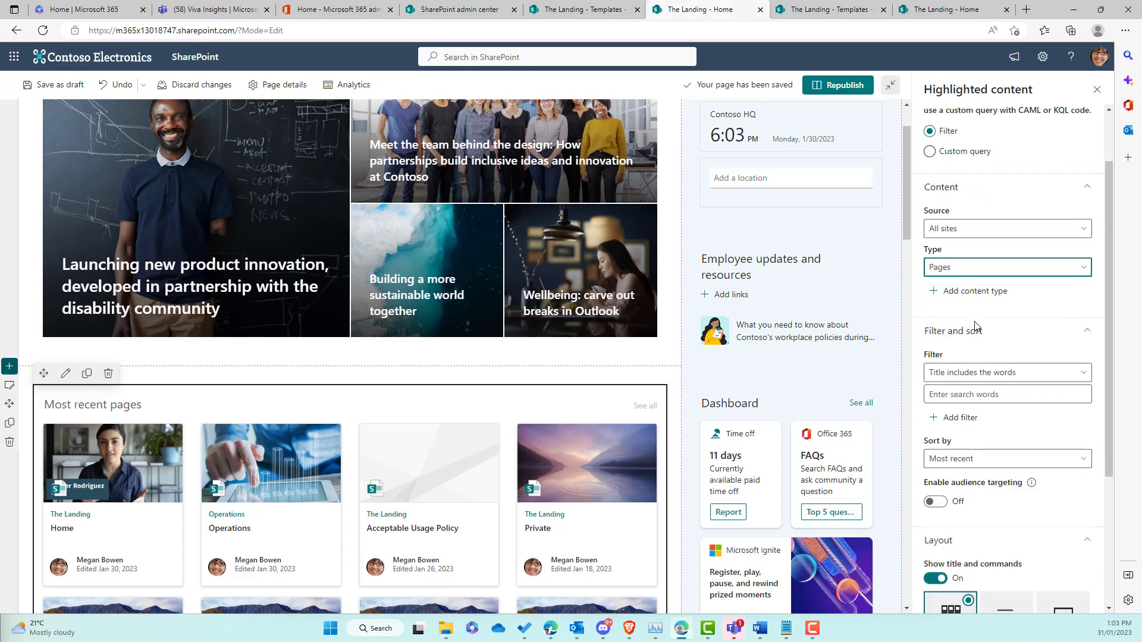
pyautogui.scroll(-1, 975, 326)
pyautogui.click(967, 298)
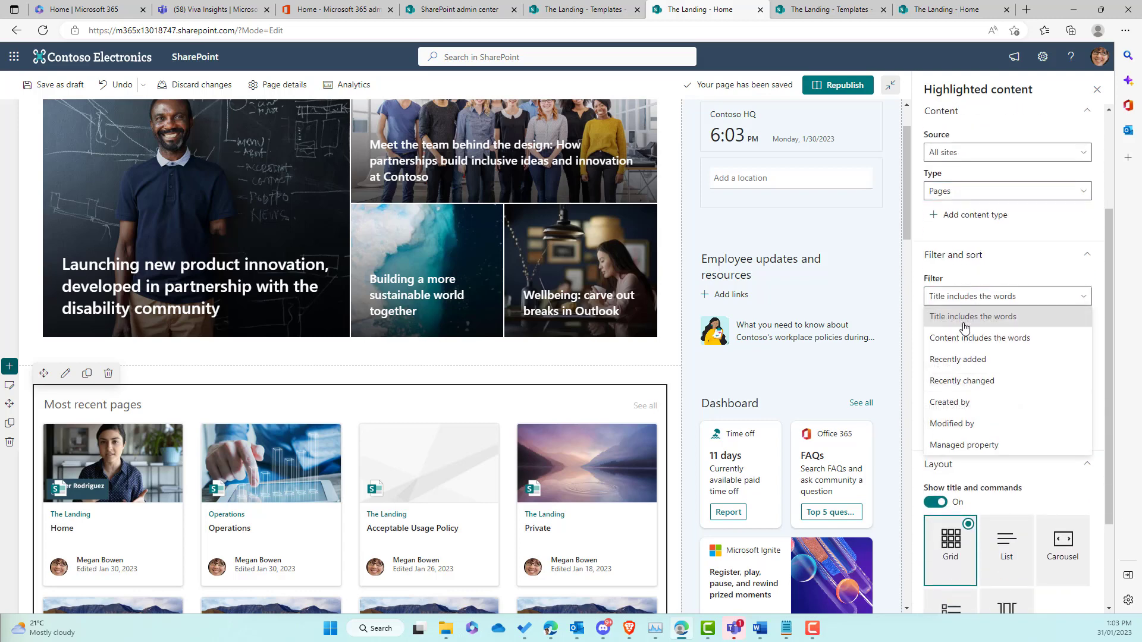
pyautogui.click(973, 445)
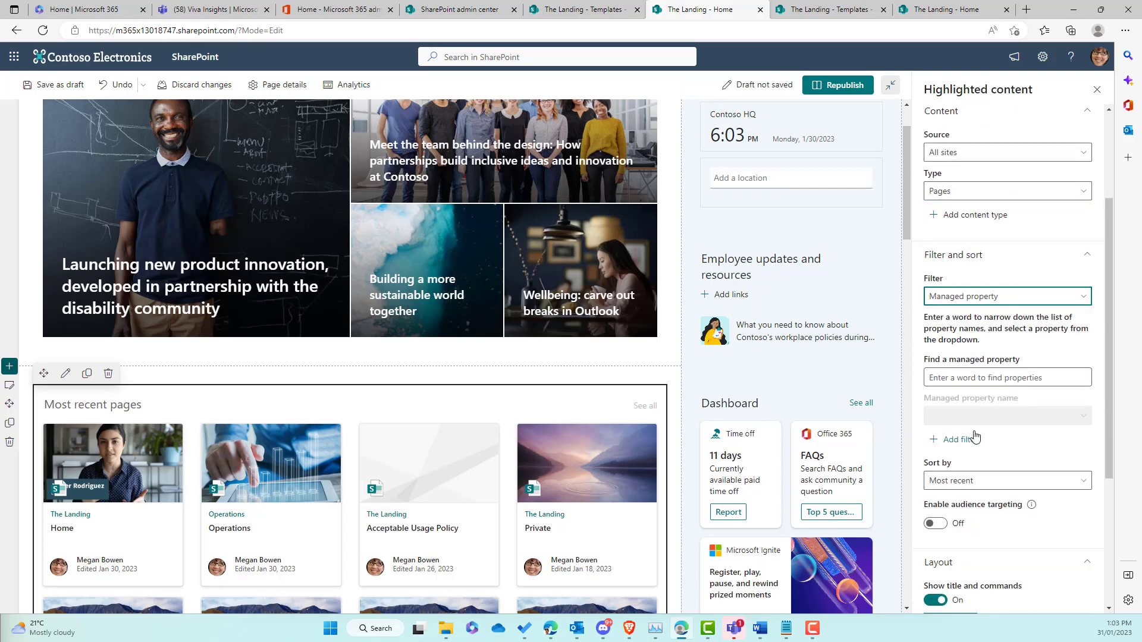
pyautogui.click(974, 374)
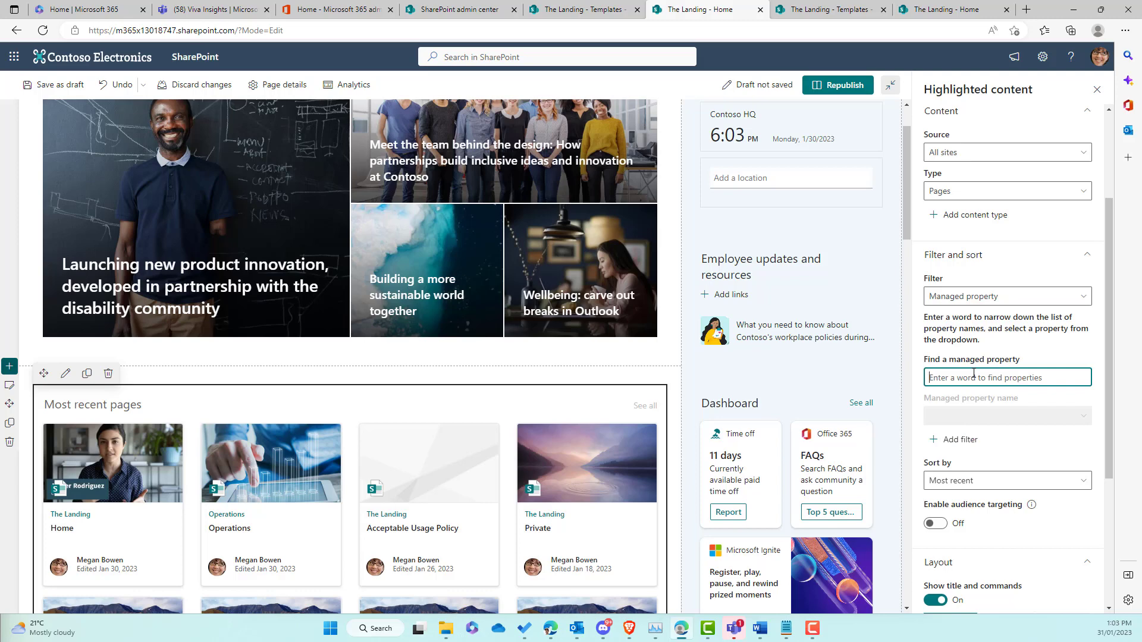
pyautogui.write('ContentType')
pyautogui.click(989, 425)
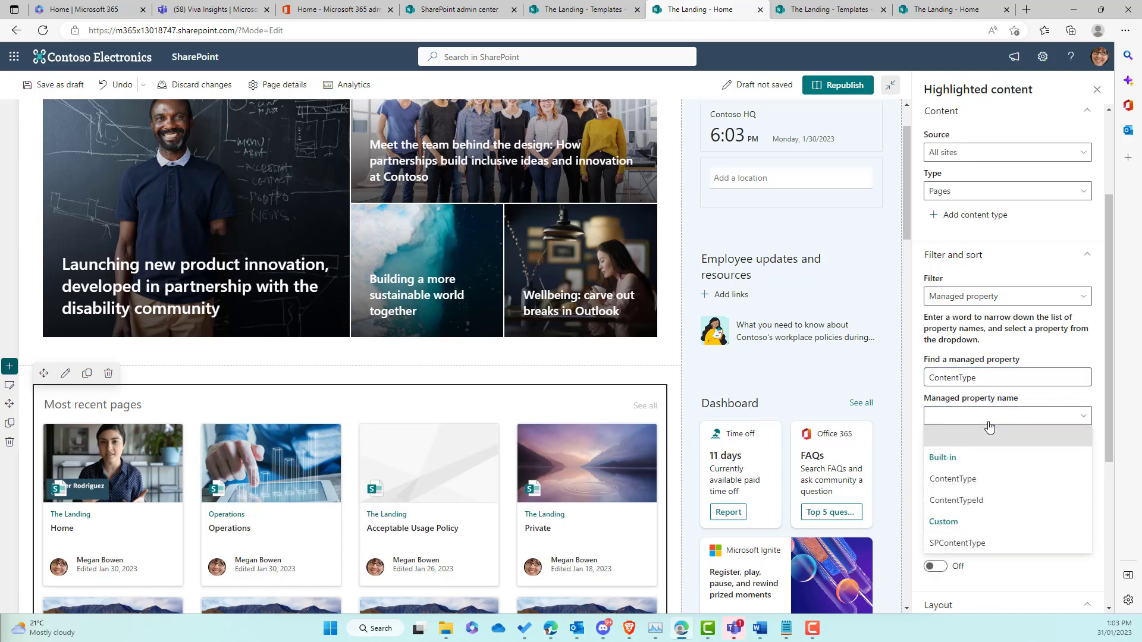
pyautogui.click(950, 543)
# Set the search value of the SPContentType filter to PolicyPage.
pyautogui.click(951, 459)
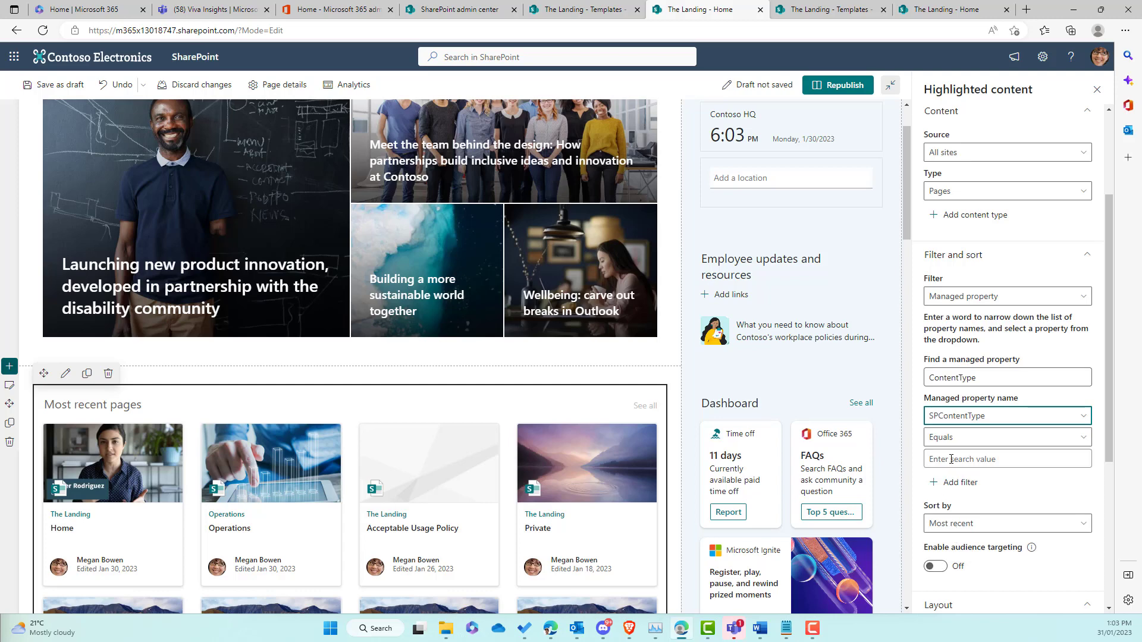
pyautogui.write('PolicyPa')
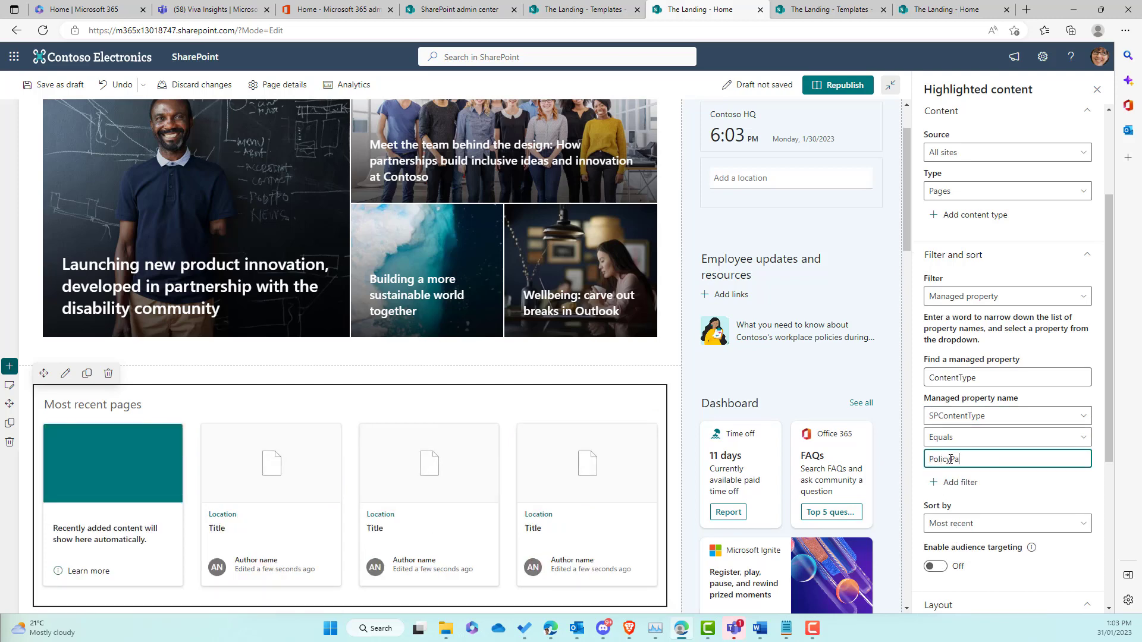
pyautogui.write('ge')
pyautogui.click(1037, 483)
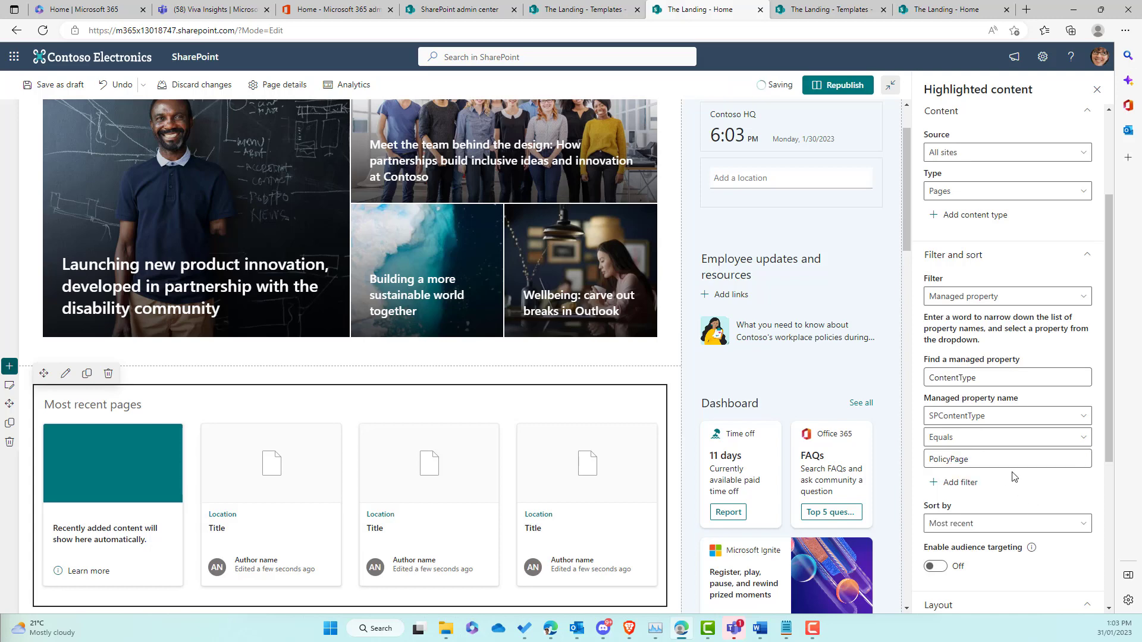
# Republish the home page and check the Most recent pages section on the published page.
pyautogui.scroll(-1, 1015, 476)
pyautogui.scroll(-2, 1015, 476)
pyautogui.scroll(5, 1015, 476)
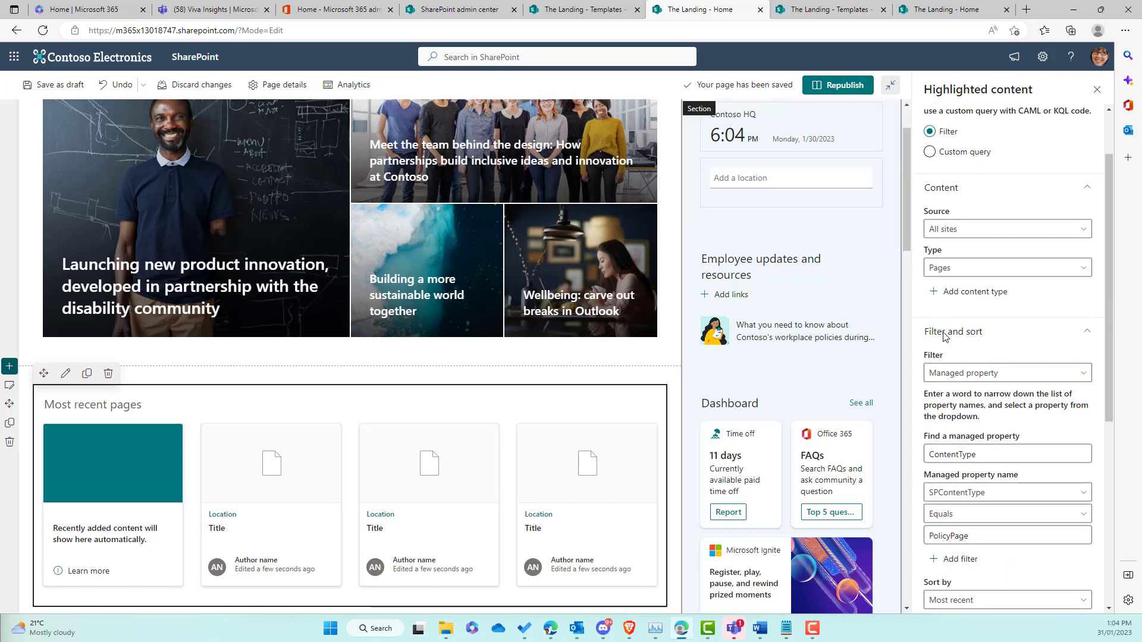
pyautogui.click(844, 87)
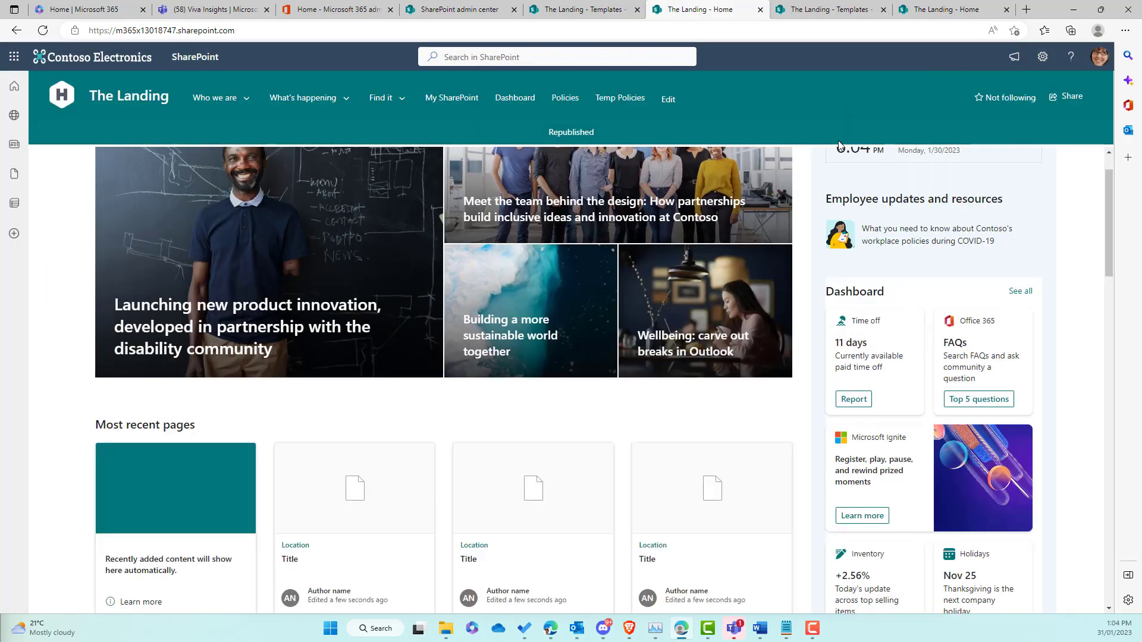
pyautogui.scroll(-1, 845, 147)
pyautogui.scroll(-1, 845, 147)
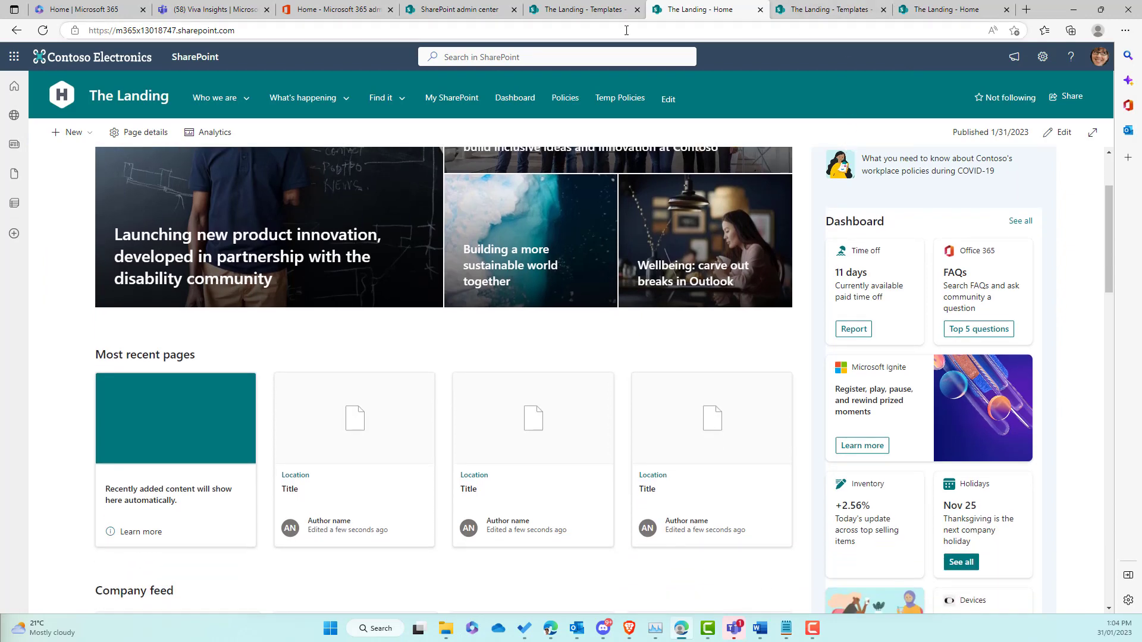
# Switch to the Site Pages Templates folder and open the library's full settings page.
pyautogui.click(602, 12)
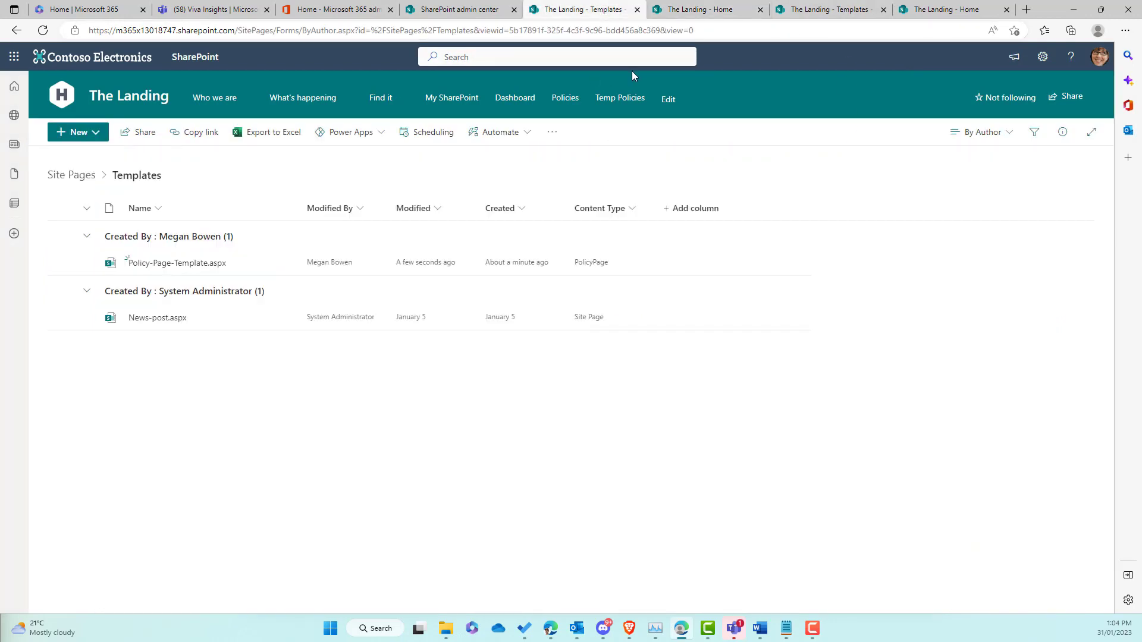
pyautogui.click(1043, 57)
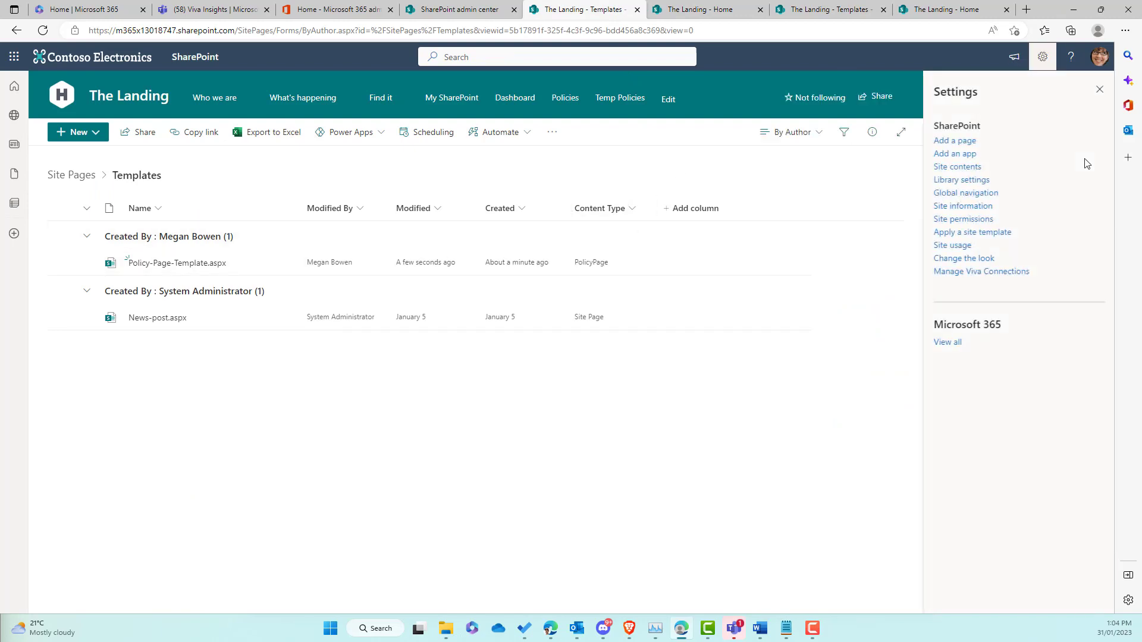
pyautogui.click(956, 182)
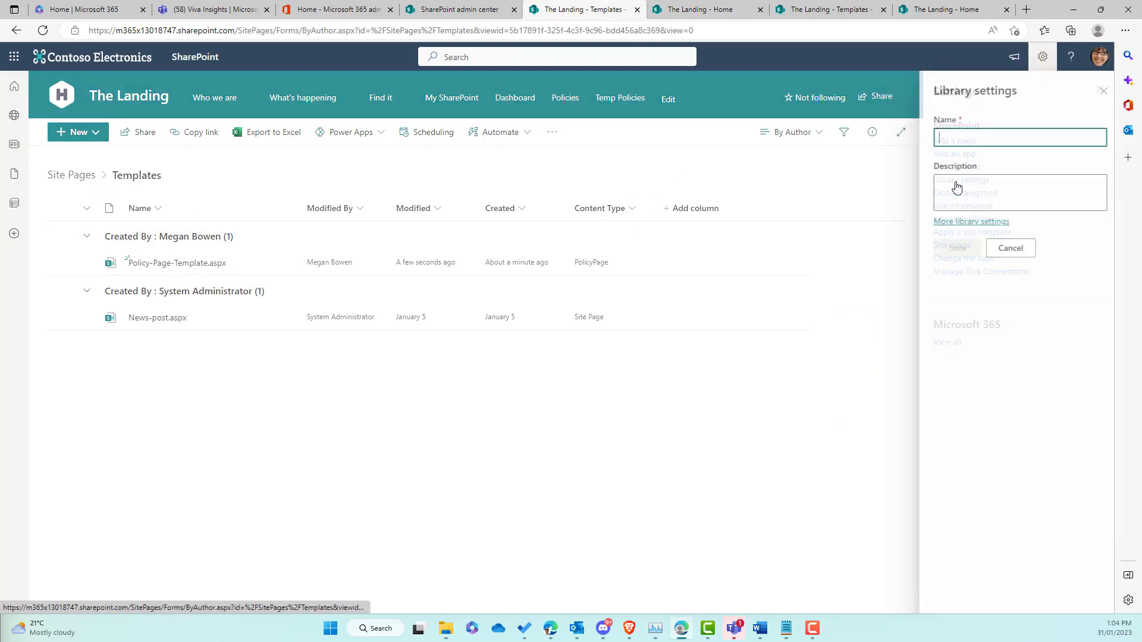
pyautogui.click(952, 224)
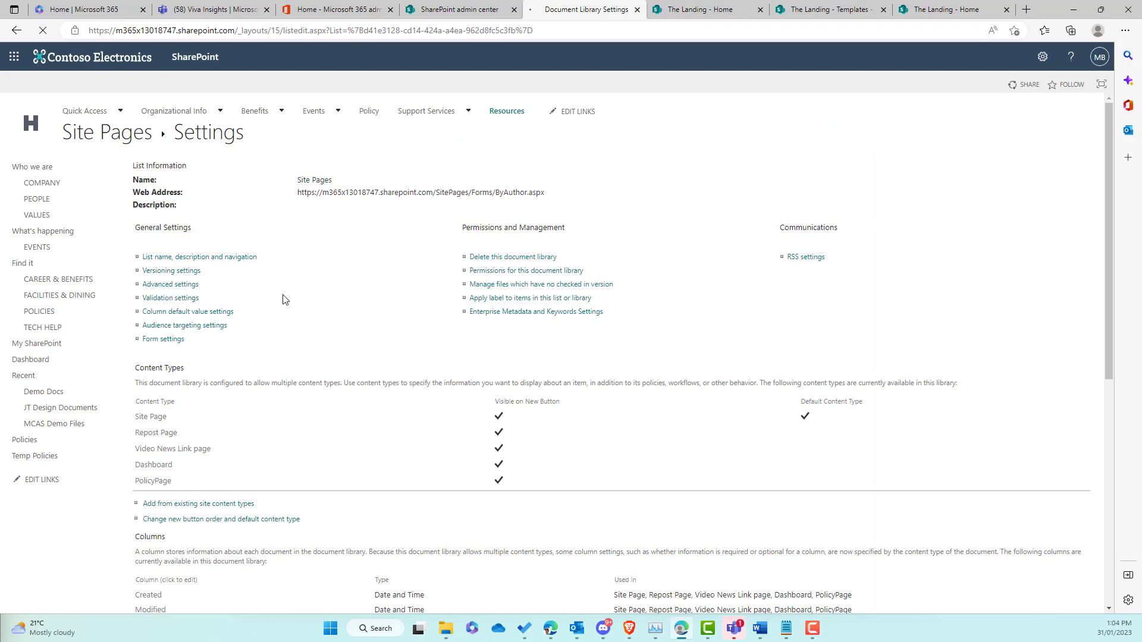
# Reindex the Site Pages document library from its advanced settings and confirm the request.
pyautogui.click(188, 285)
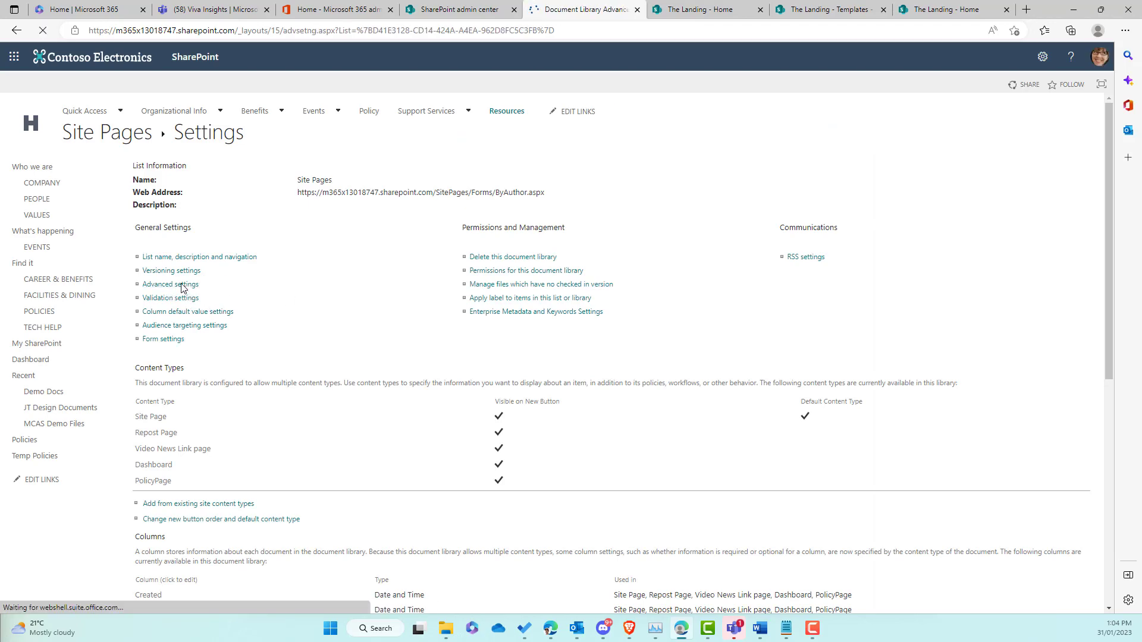
pyautogui.scroll(-4, 316, 297)
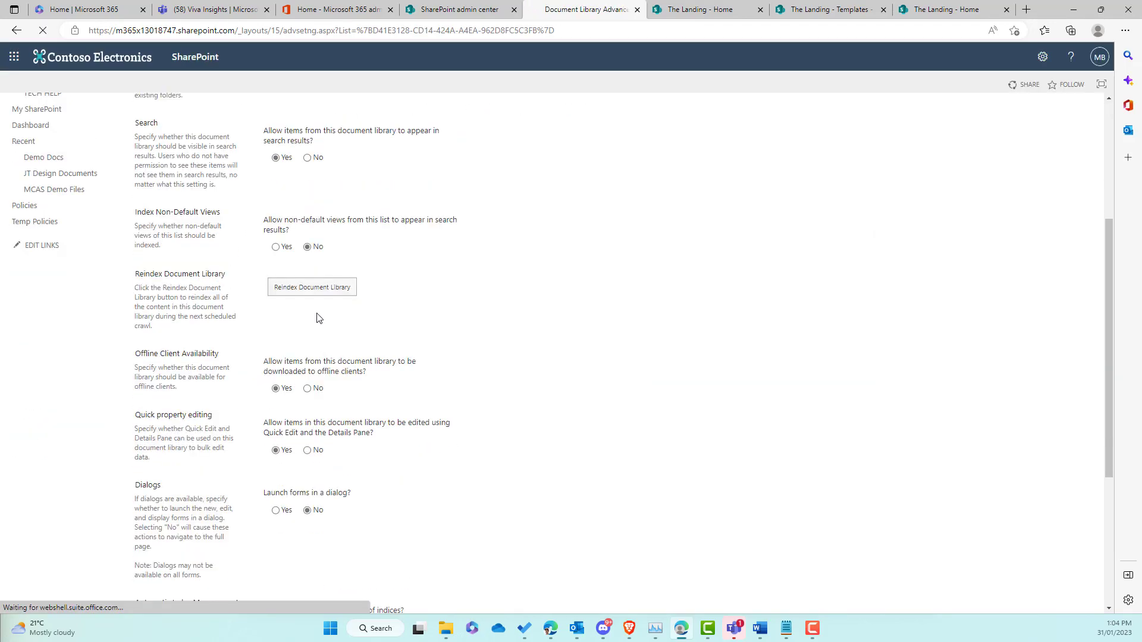
pyautogui.click(318, 289)
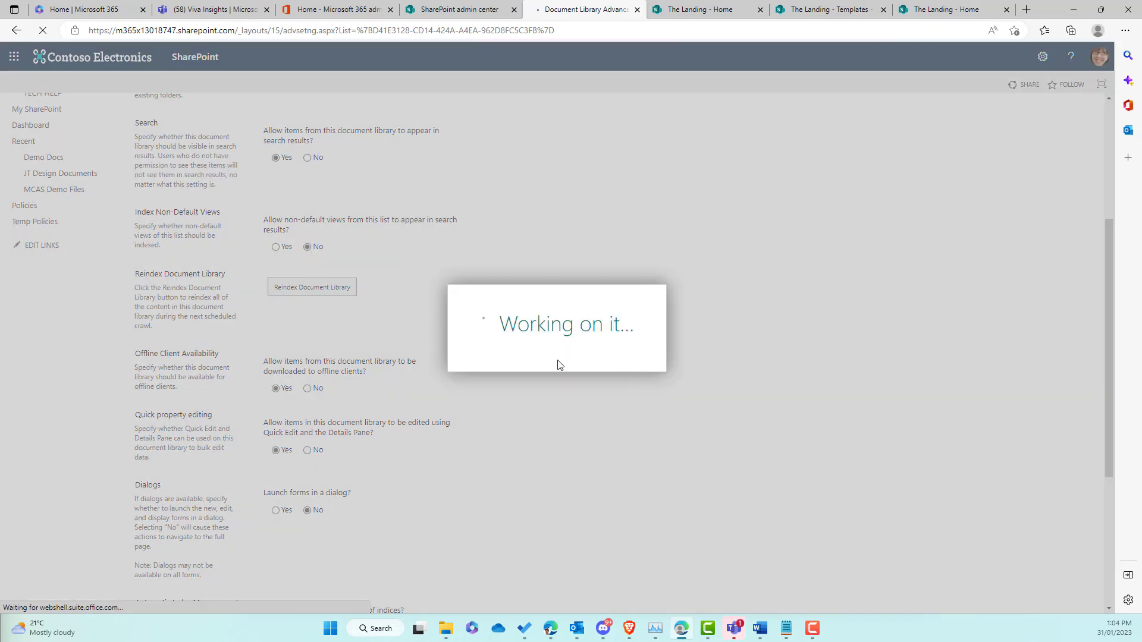
pyautogui.click(448, 354)
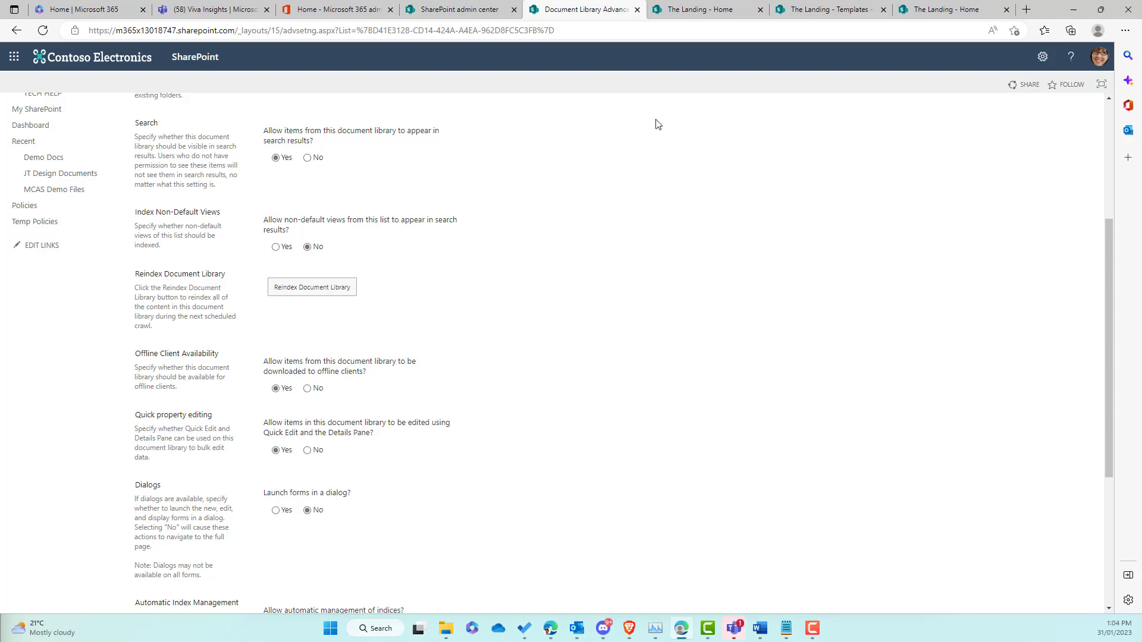
# Return to The Landing's home page, reload it and check the Most recent pages section for policy pages.
pyautogui.click(695, 12)
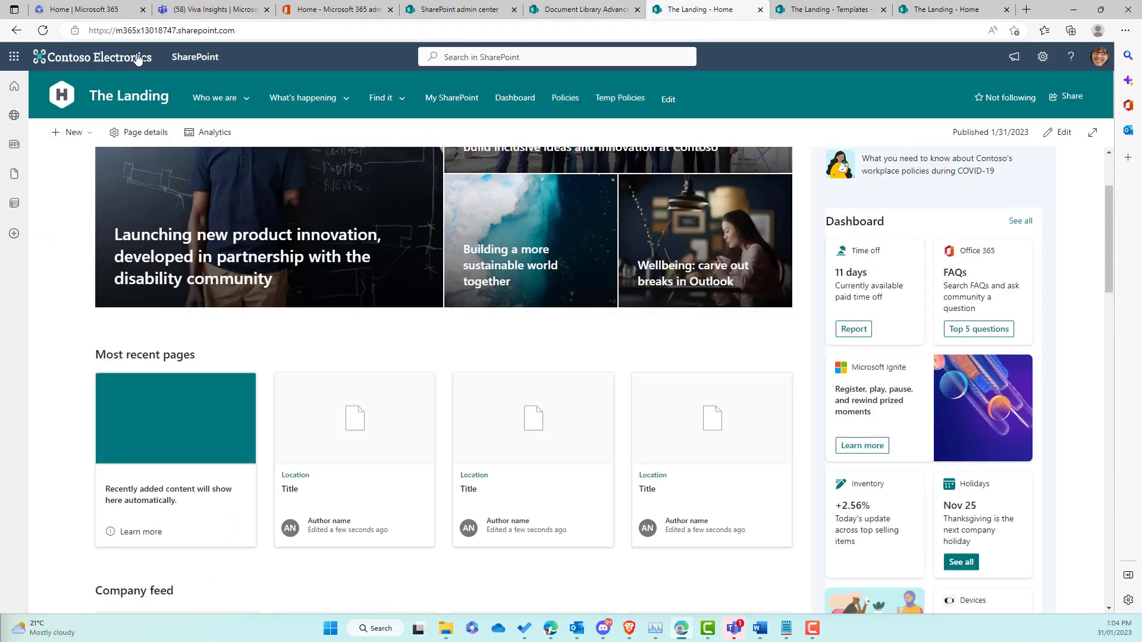
pyautogui.click(43, 31)
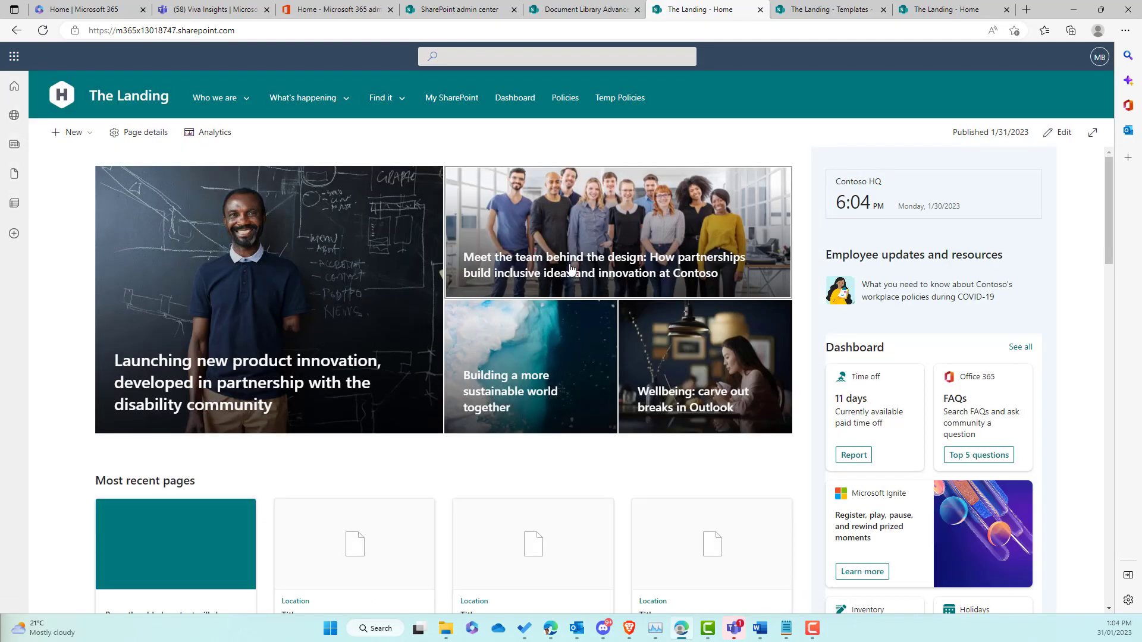
pyautogui.scroll(-1, 570, 270)
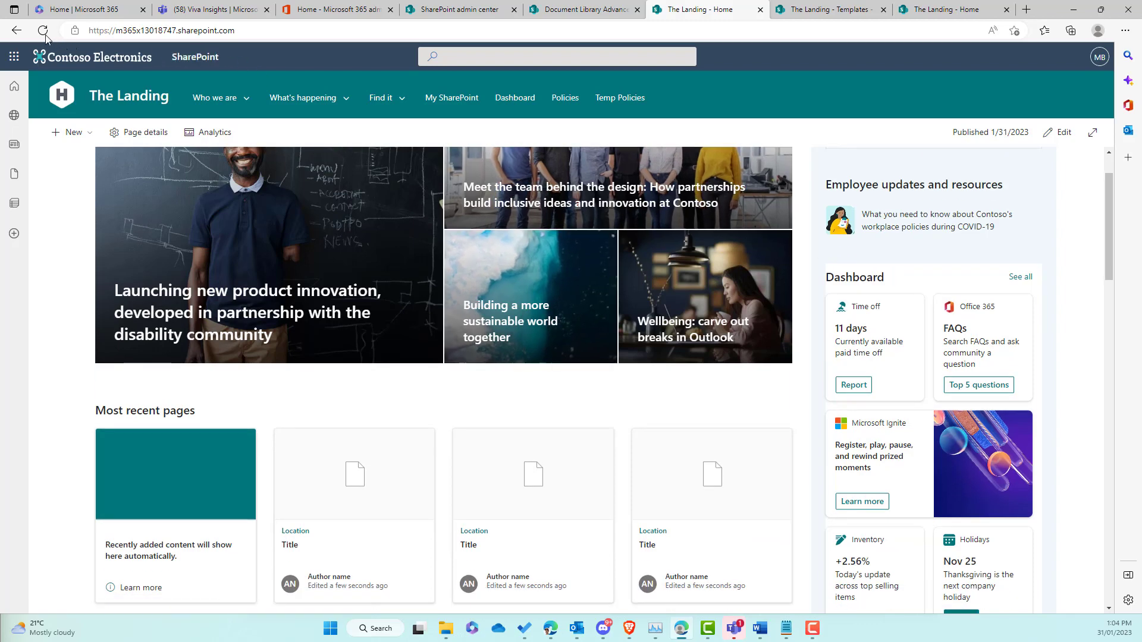
pyautogui.click(825, 159)
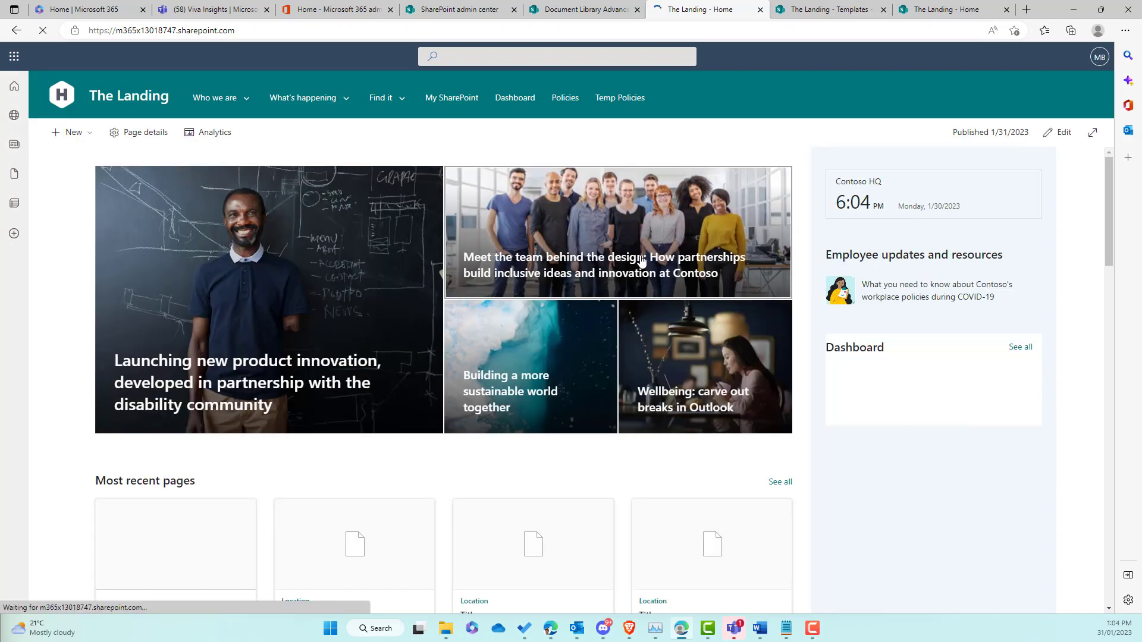
pyautogui.scroll(-1, 739, 246)
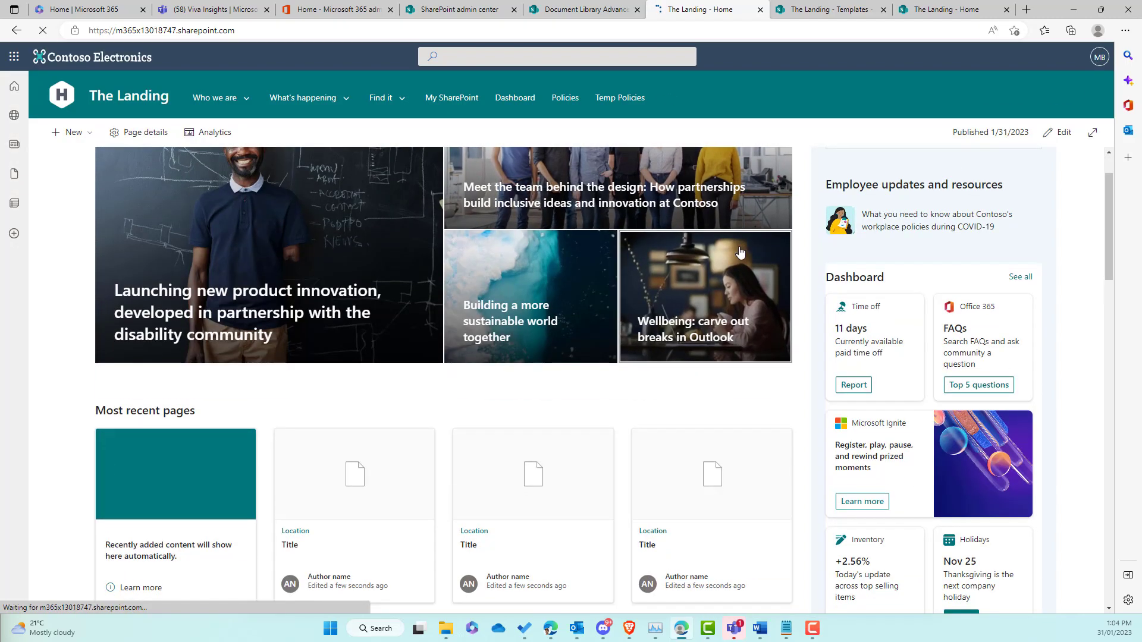